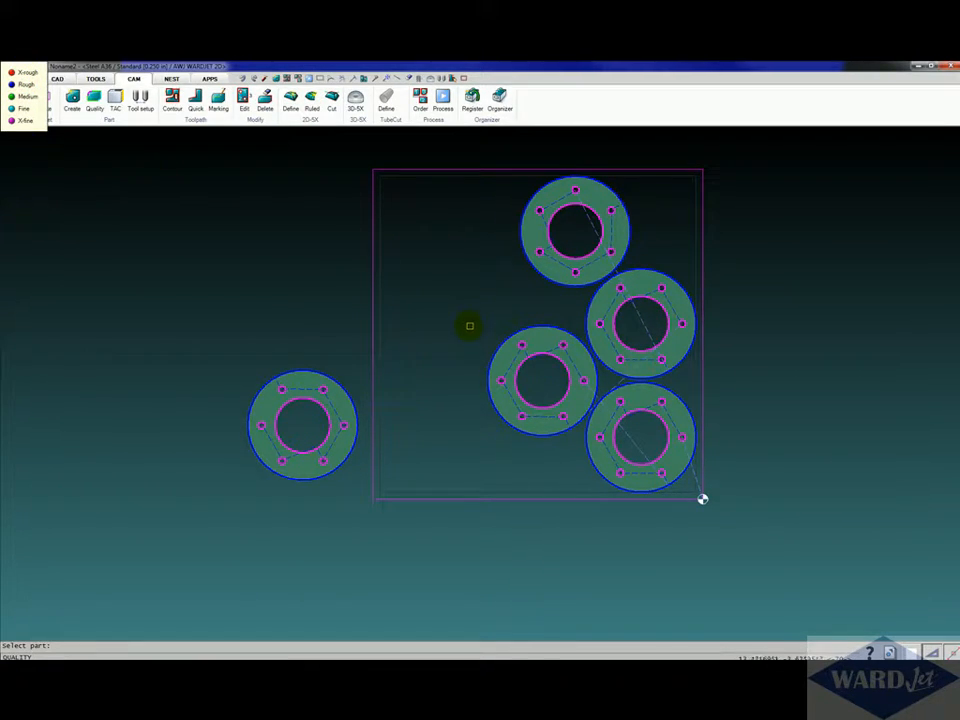
# - Leave the quality command and run a cost estimate for the nested flange parts, accepting the existing AWJ WARDJET 2D settings
pyautogui.press('Escape')
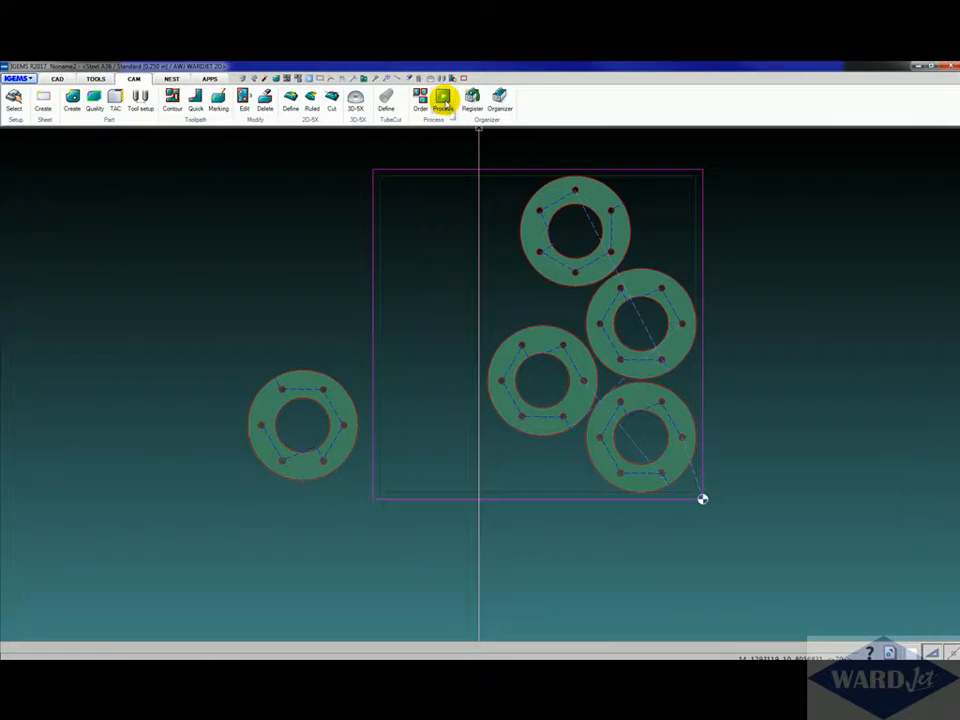
pyautogui.click(443, 99)
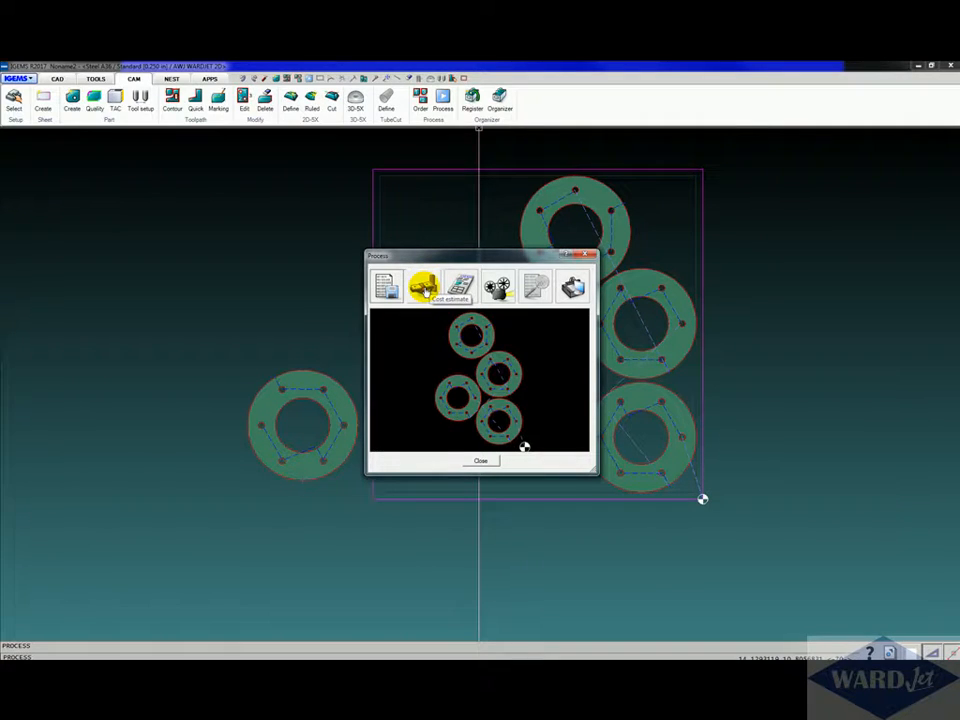
pyautogui.click(423, 288)
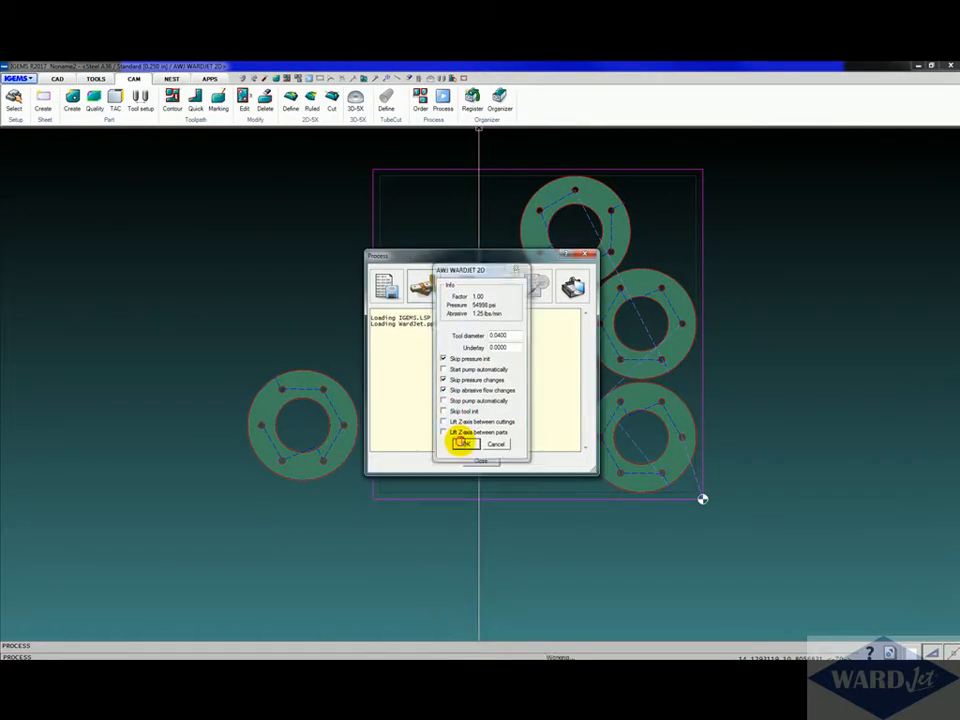
pyautogui.click(462, 443)
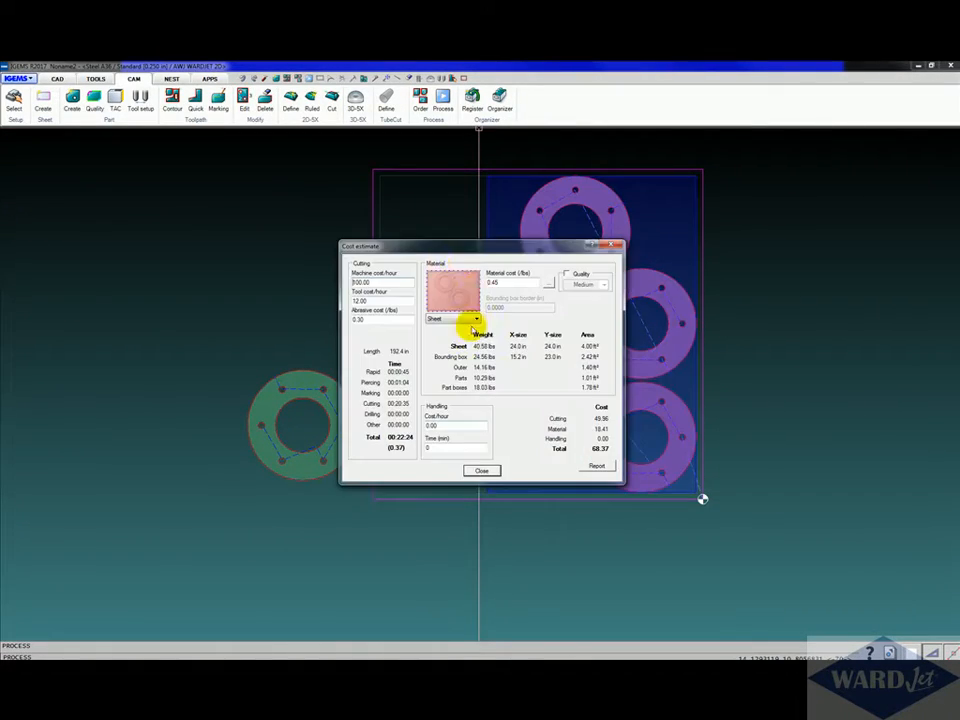
# - Review the cutting rates in the cost estimate: machine cost per hour, tool cost per hour and abrasive cost per pound
pyautogui.doubleClick(372, 282)
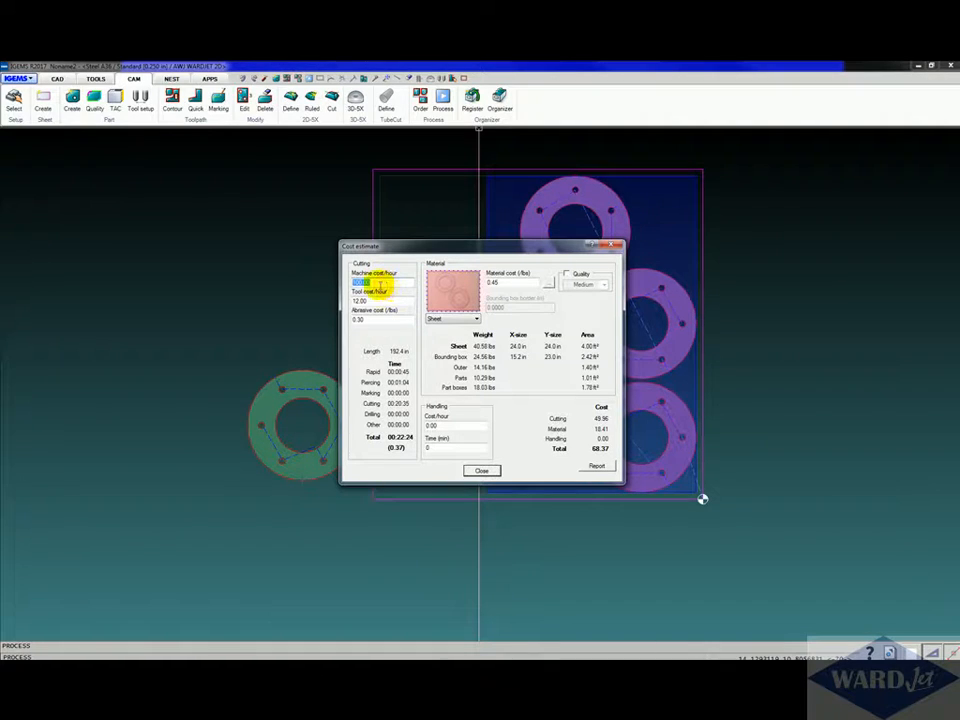
pyautogui.click(376, 283)
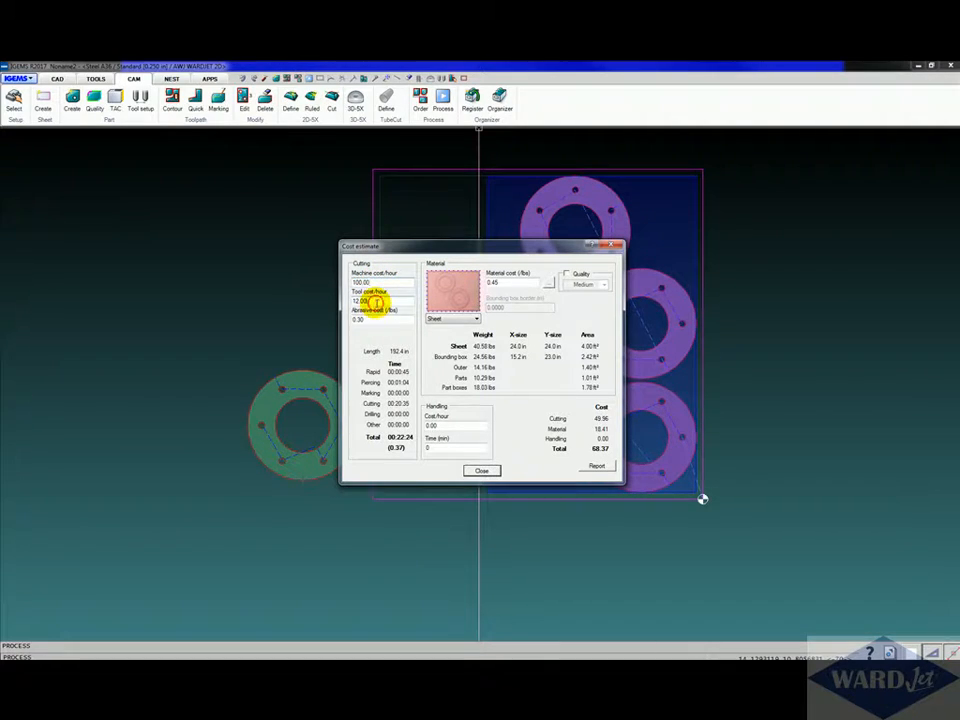
pyautogui.moveTo(373, 301); pyautogui.dragTo(347, 301)
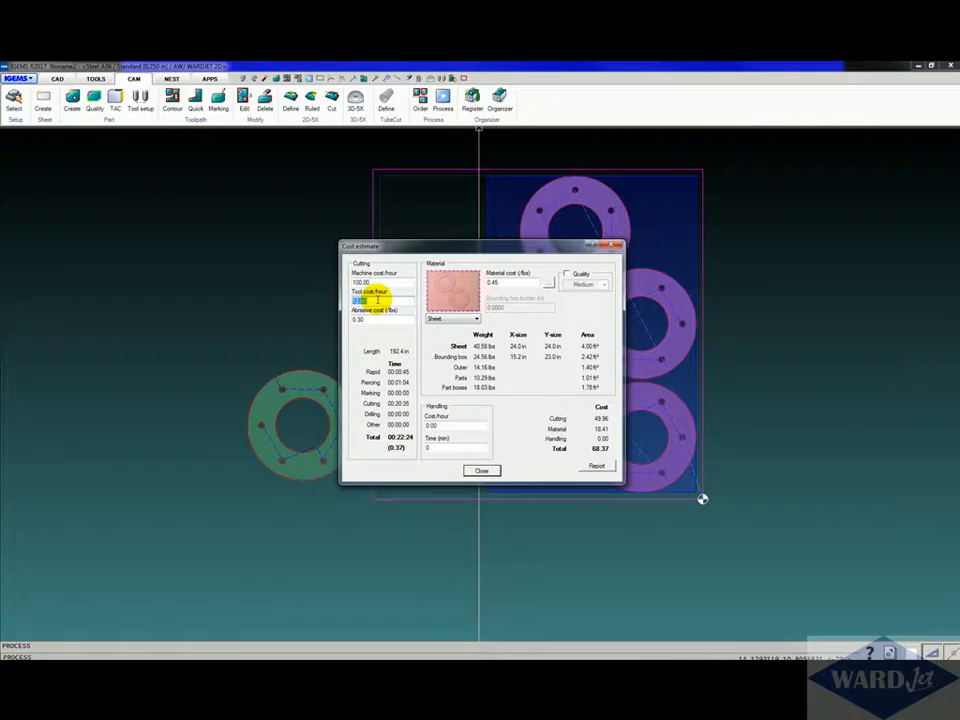
pyautogui.write('12')
pyautogui.click(360, 318)
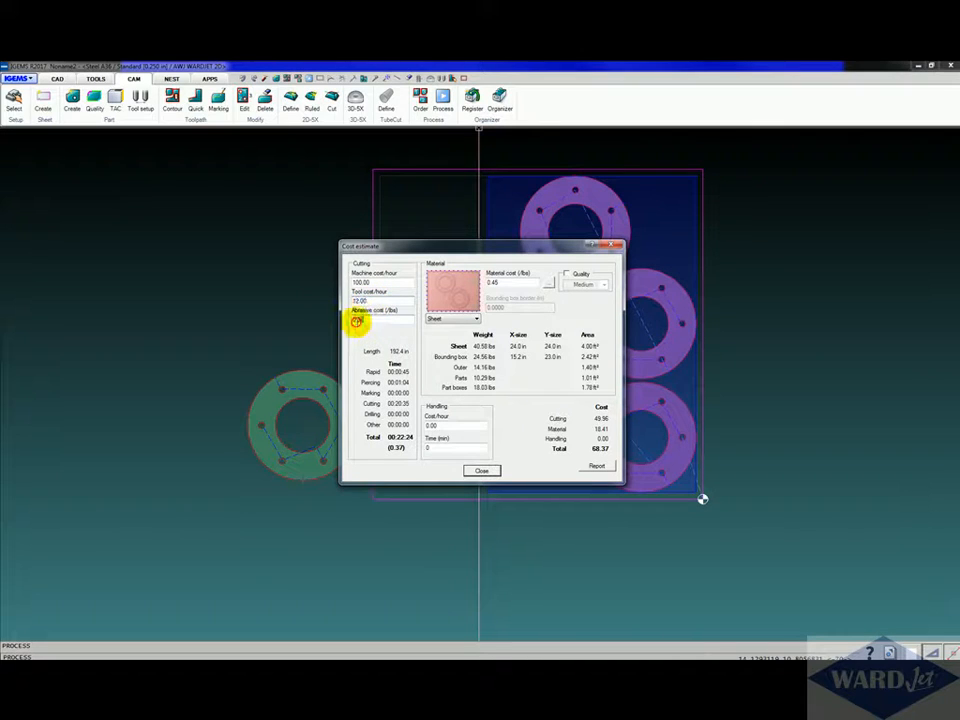
pyautogui.moveTo(378, 301); pyautogui.dragTo(350, 302)
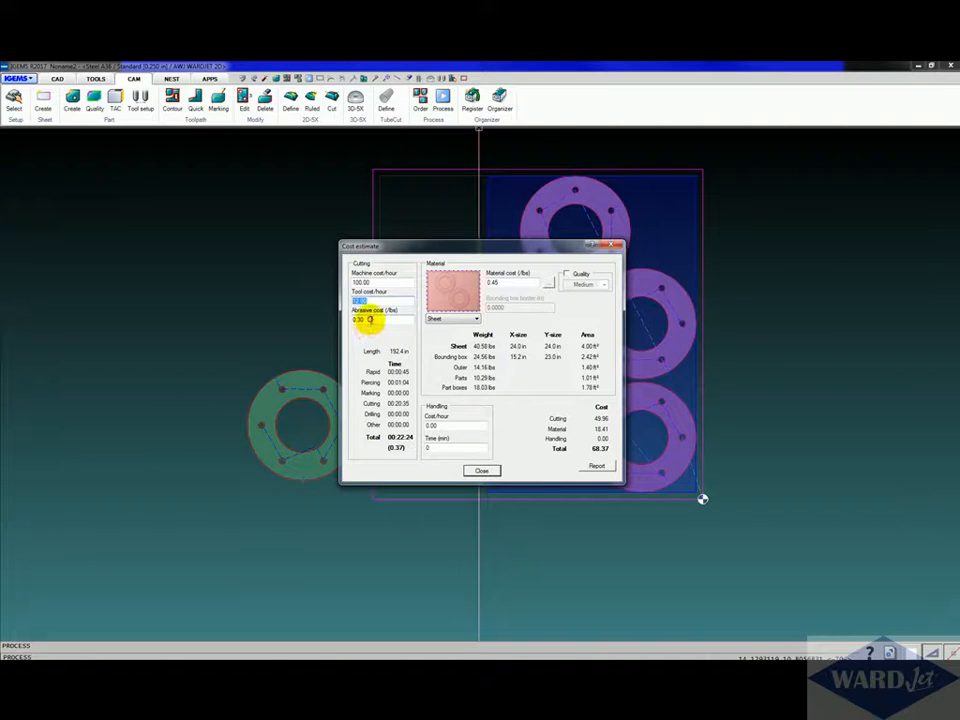
pyautogui.click(370, 320)
pyautogui.click(372, 301)
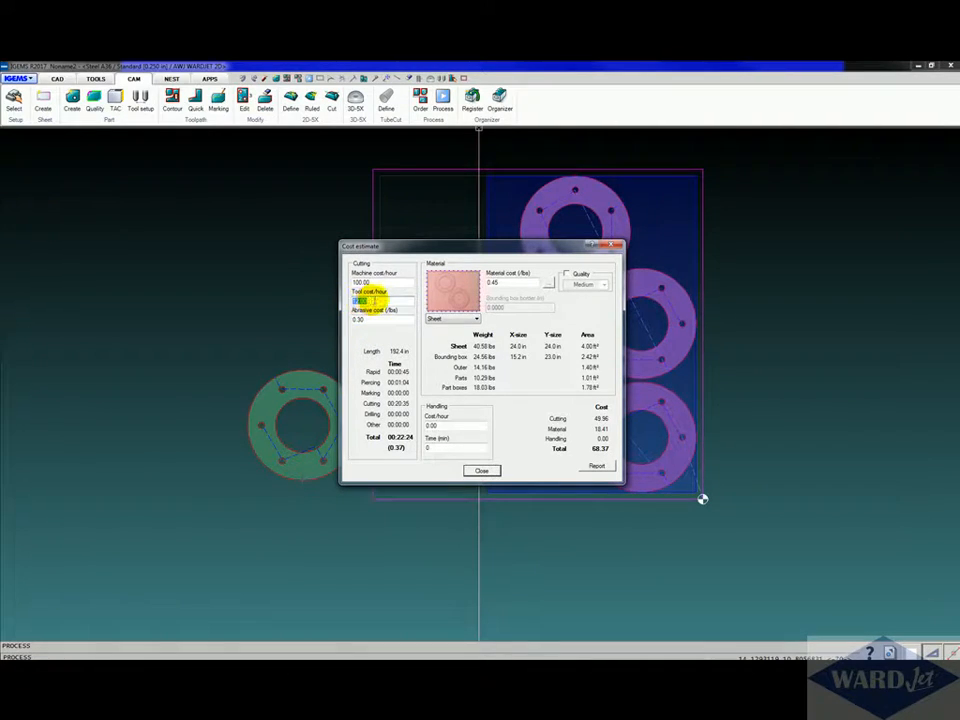
pyautogui.moveTo(372, 301); pyautogui.dragTo(353, 301)
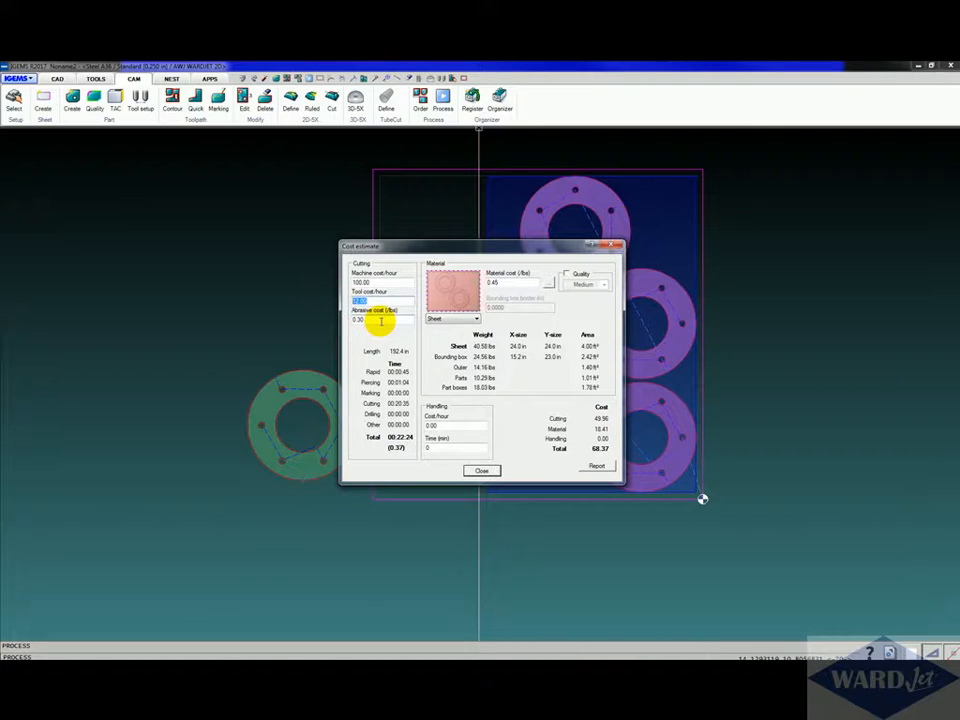
pyautogui.click(352, 320)
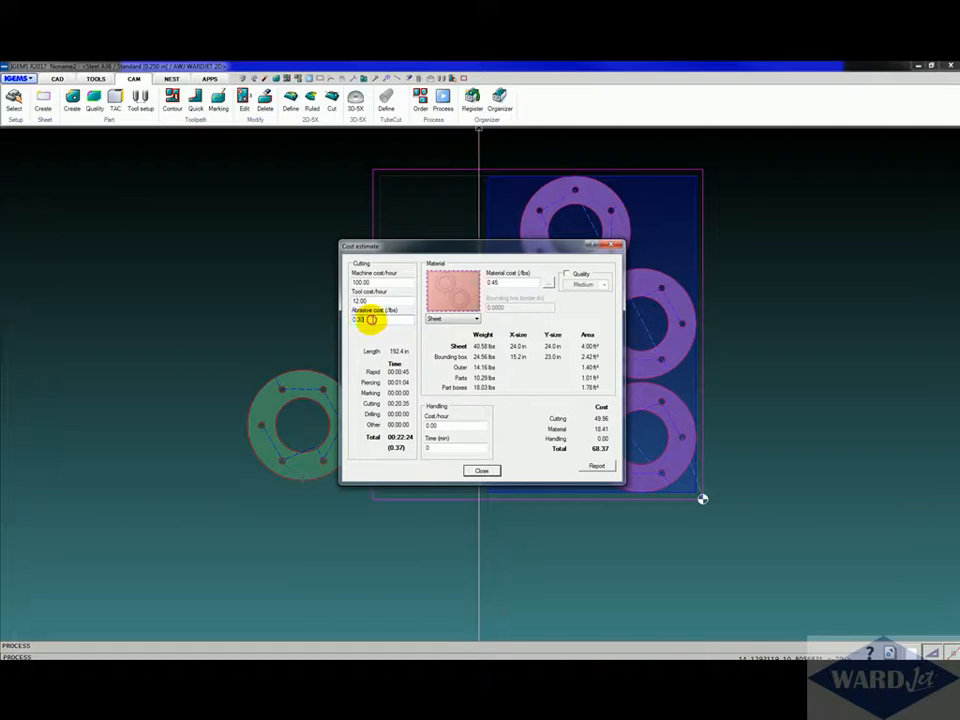
pyautogui.moveTo(371, 320); pyautogui.dragTo(355, 321)
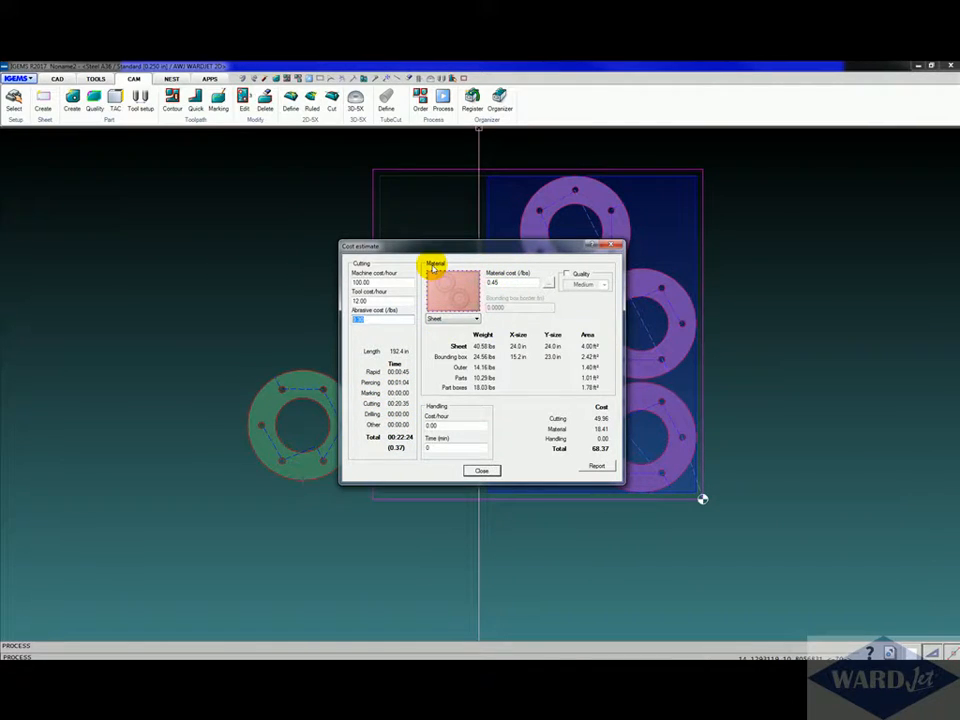
# - Switch the material cost to a per-square-foot basis and back to a per-pound basis
pyautogui.moveTo(507, 283); pyautogui.dragTo(463, 285)
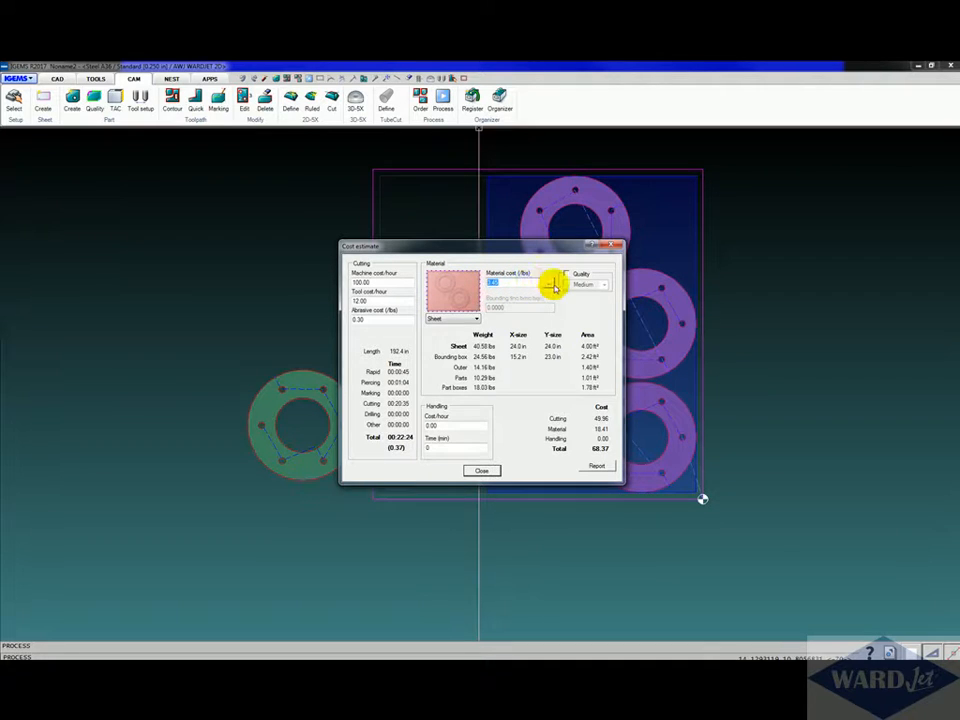
pyautogui.write('4.60')
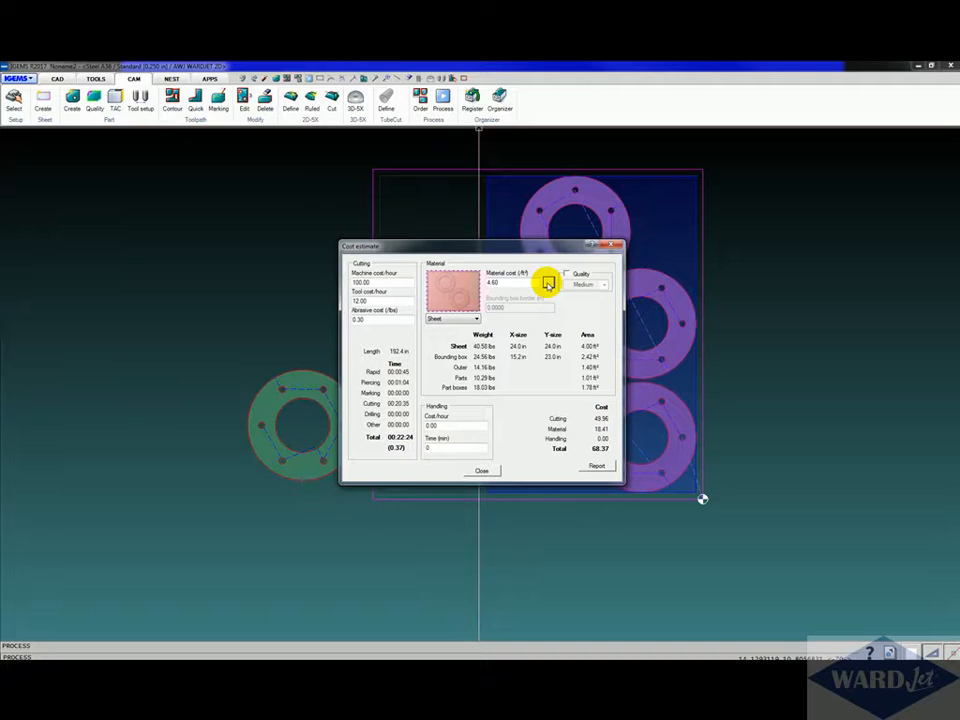
pyautogui.doubleClick(495, 282)
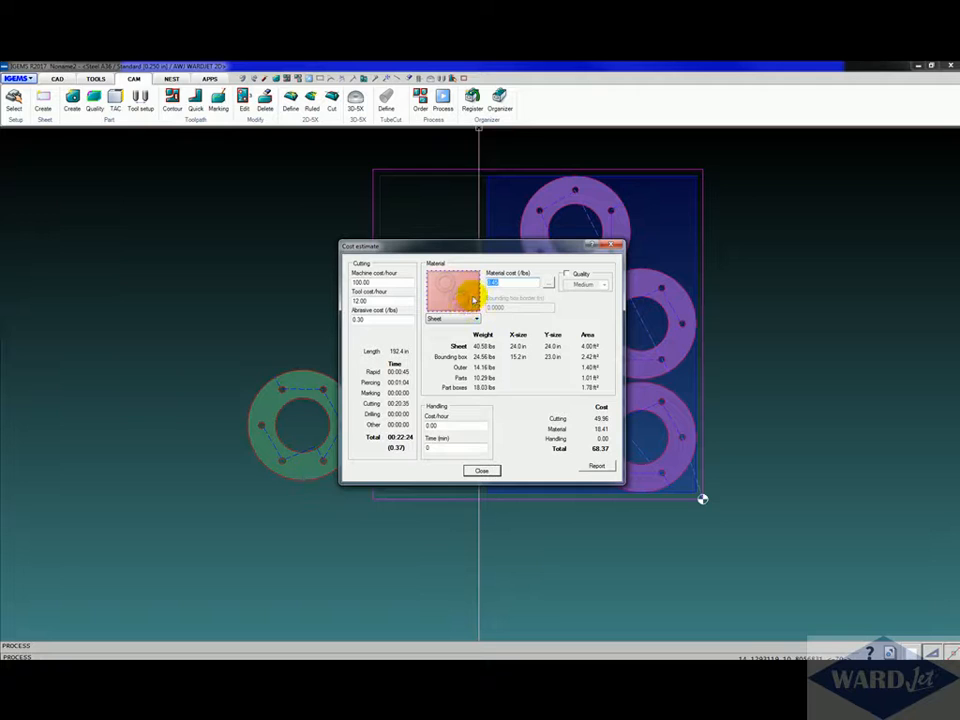
# - Move the estimate clear of the nest and compare the material cost calculated by Bounding box, Outer, Parts and Part boxes
pyautogui.moveTo(476, 248); pyautogui.dragTo(300, 211)
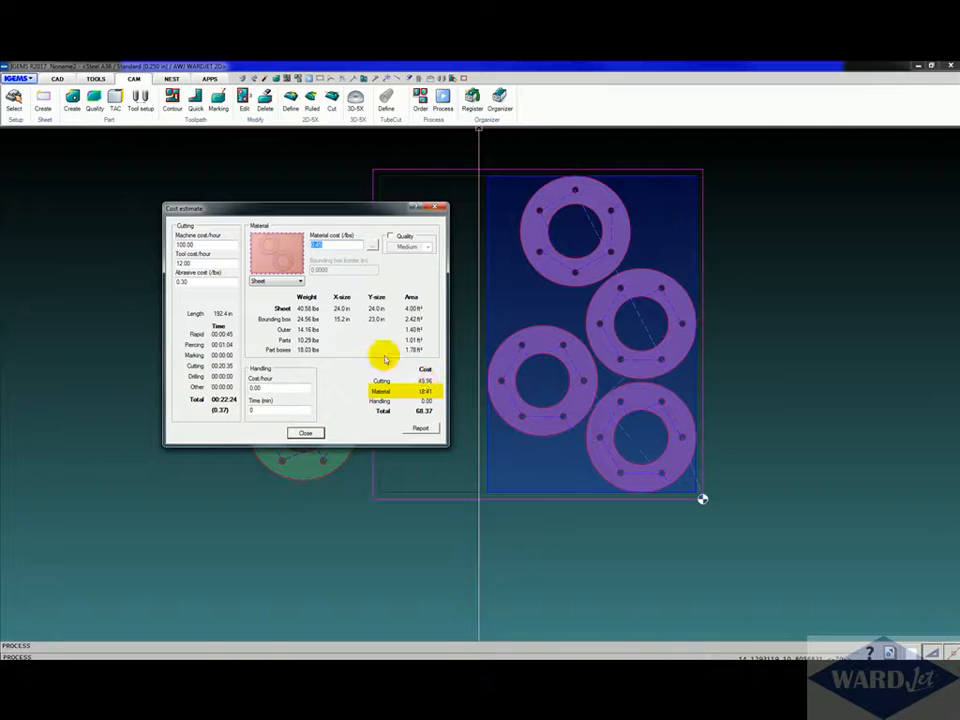
pyautogui.click(299, 281)
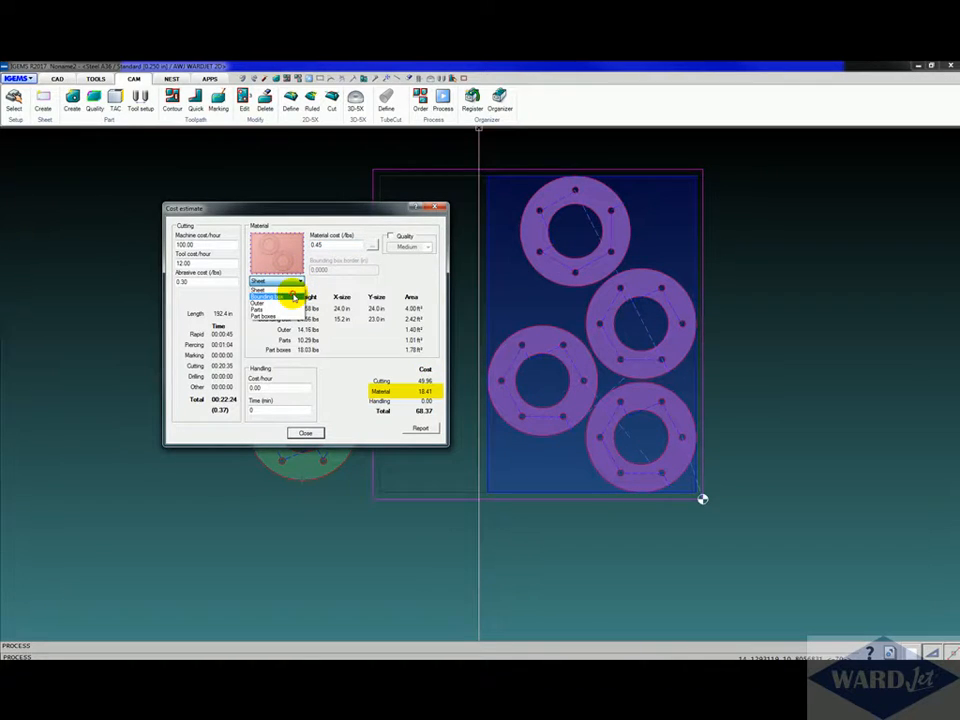
pyautogui.click(285, 289)
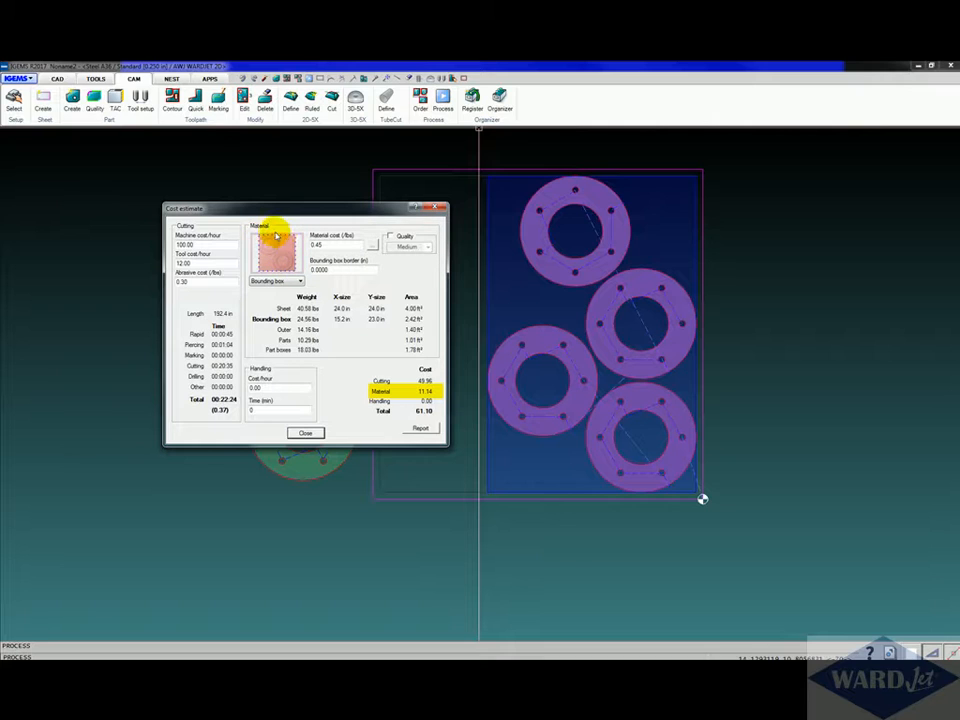
pyautogui.click(294, 281)
pyautogui.click(283, 302)
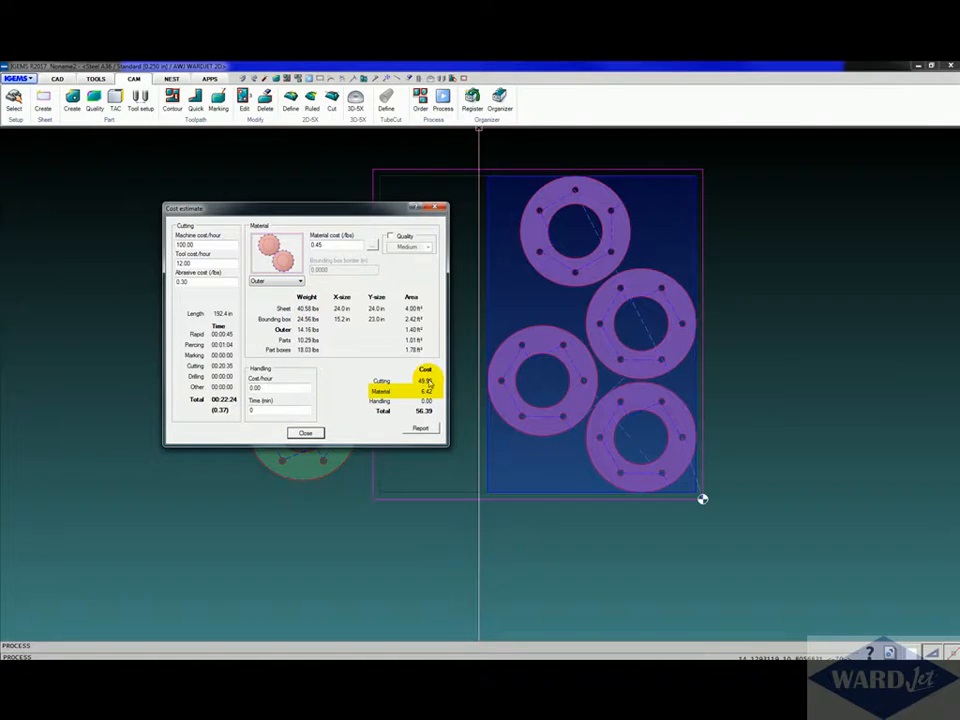
pyautogui.click(298, 283)
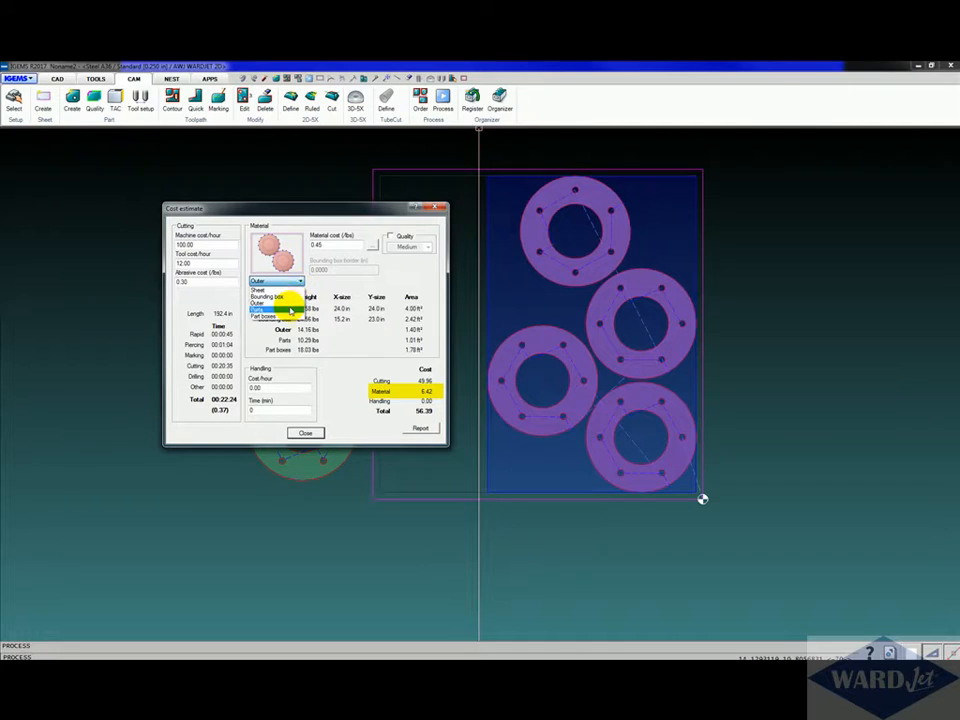
pyautogui.click(285, 309)
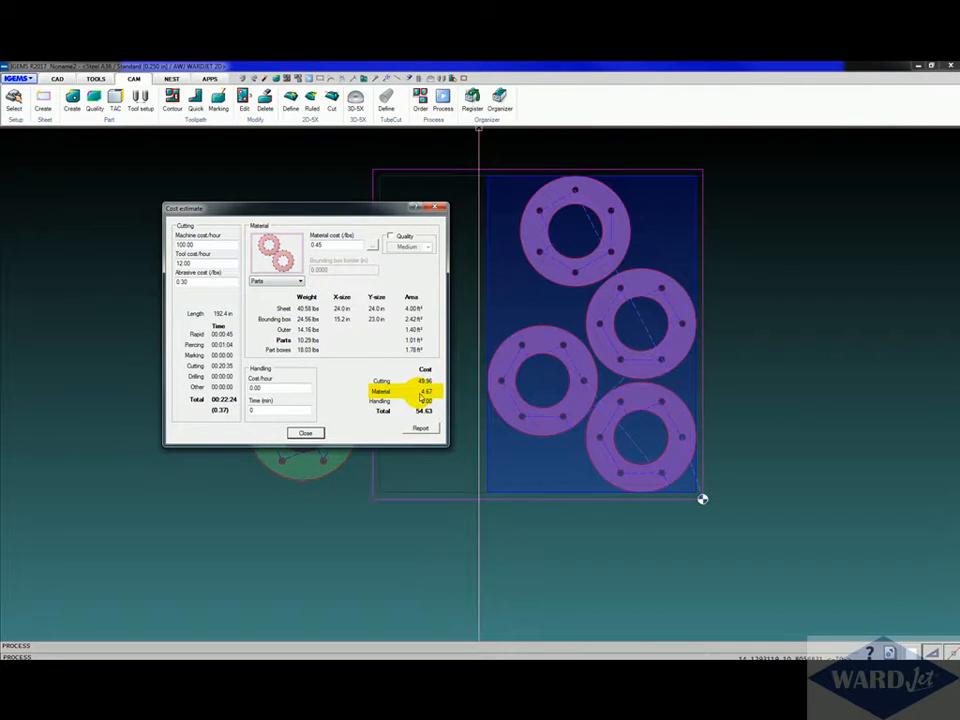
pyautogui.click(298, 281)
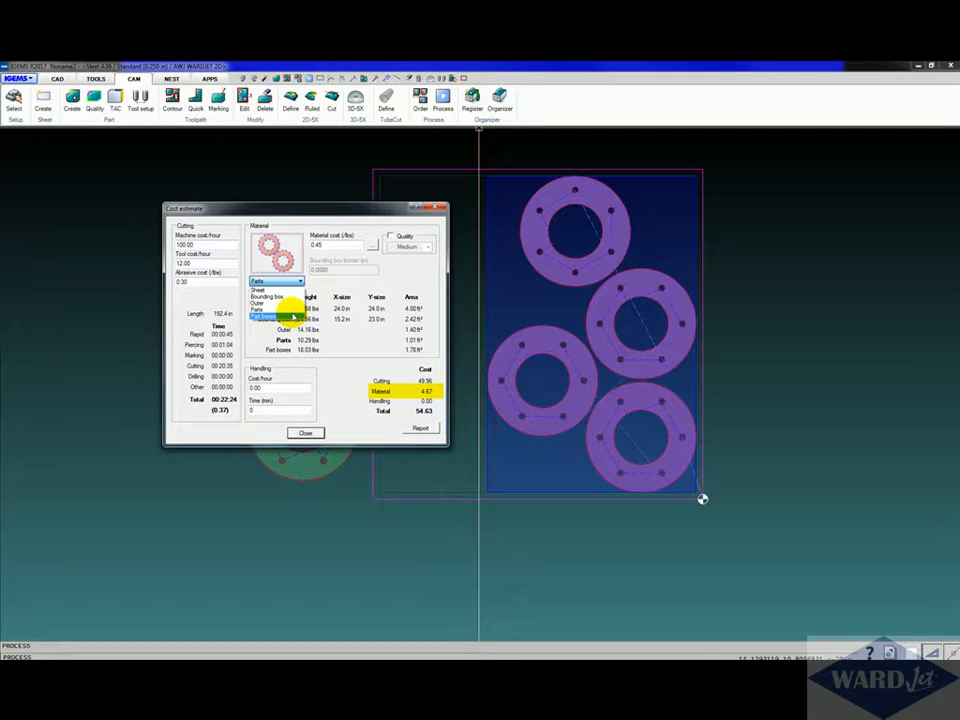
pyautogui.click(285, 316)
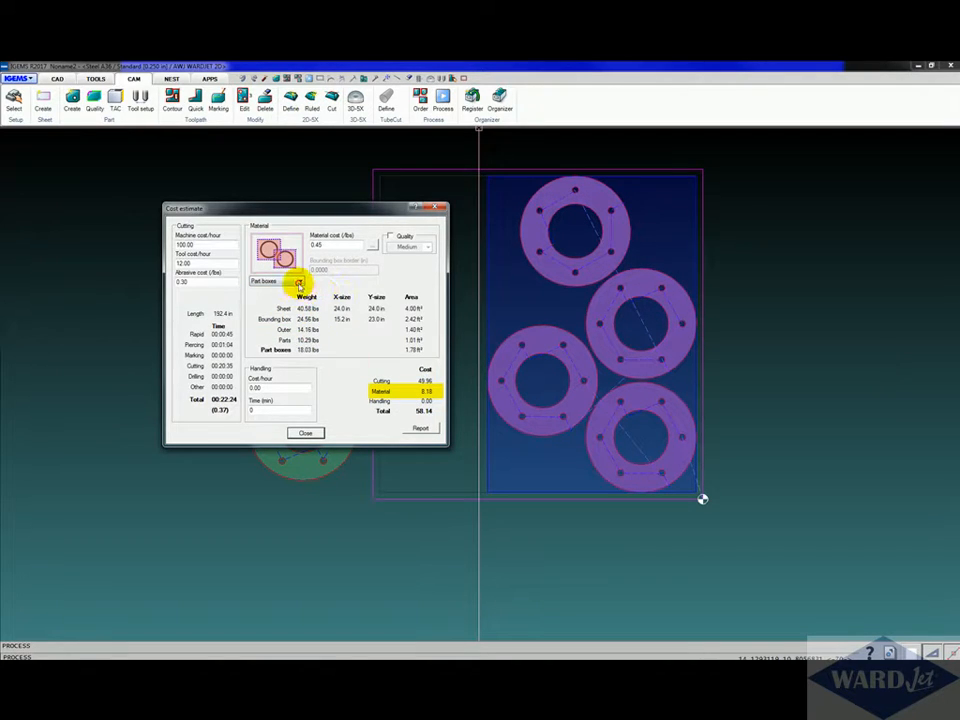
# - Calculate the material cost by Bounding box and set the bounding box border to 1 in
pyautogui.click(299, 281)
pyautogui.click(280, 292)
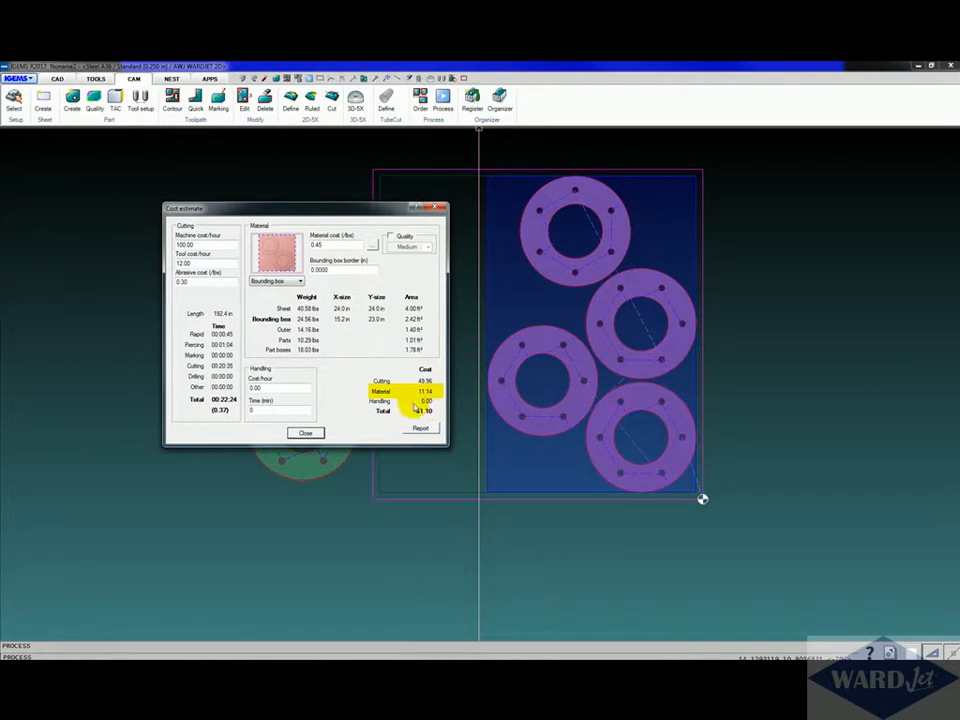
pyautogui.doubleClick(318, 270)
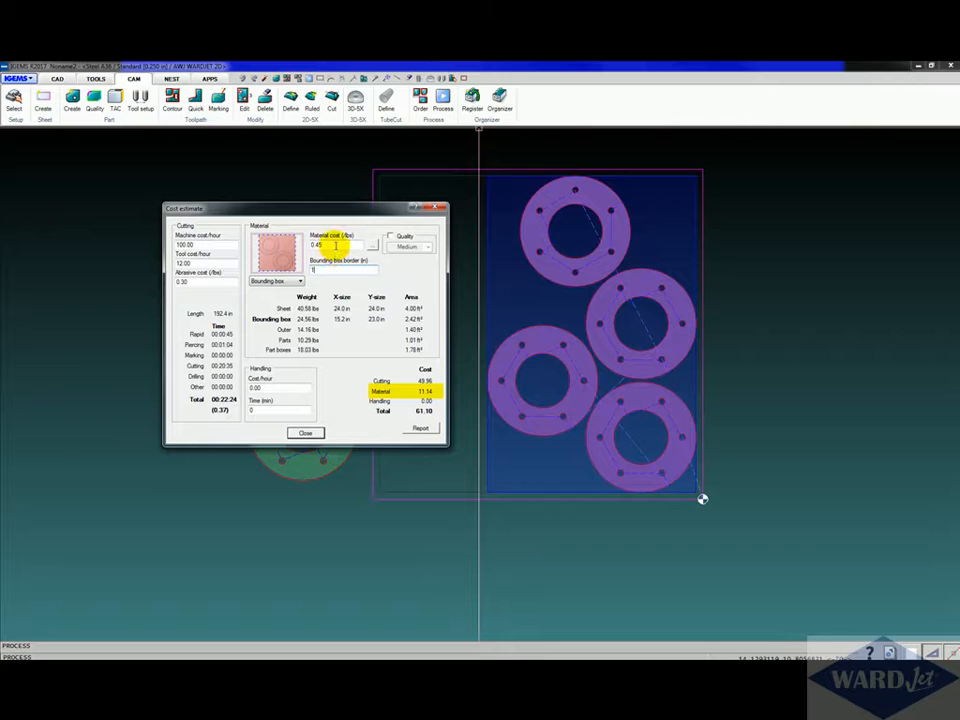
pyautogui.click(337, 245)
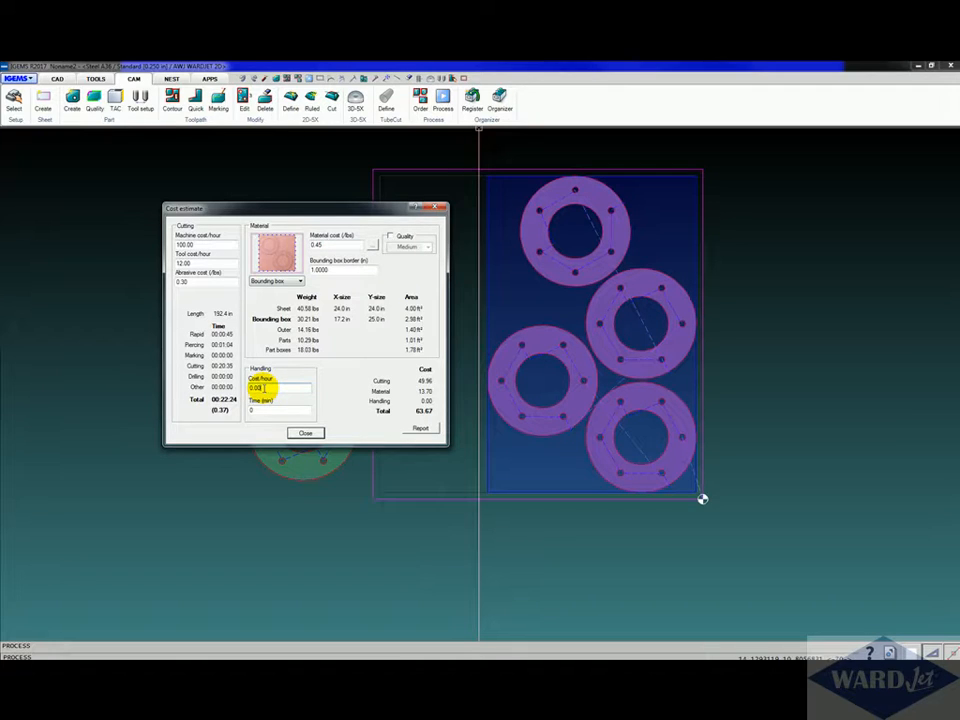
# - Set the handling cost to 80 per hour and the handling time to 30 minutes
pyautogui.doubleClick(258, 388)
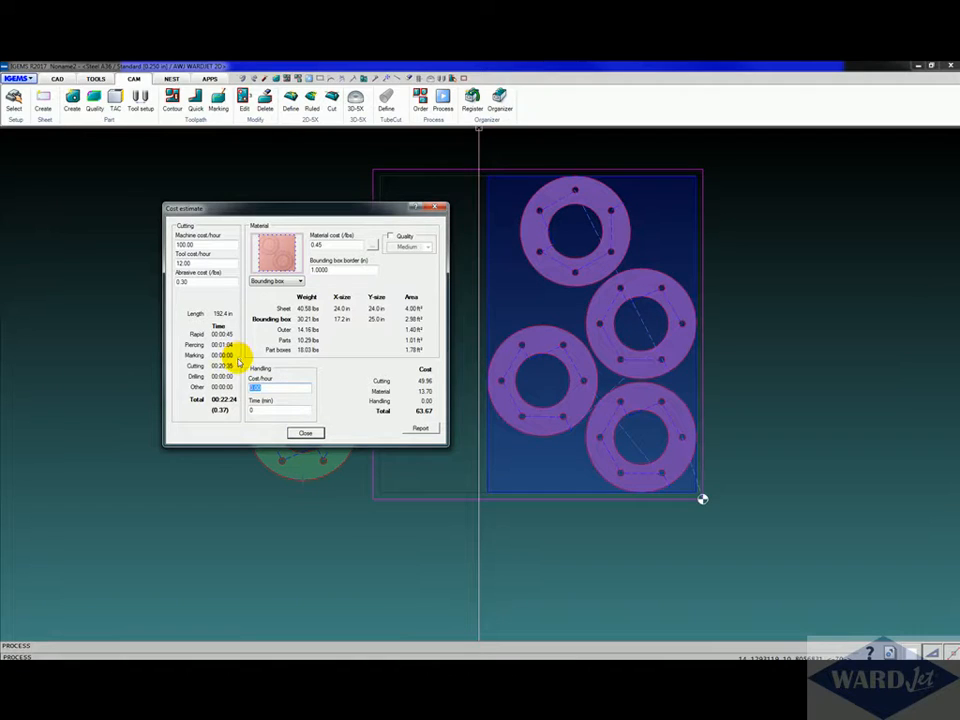
pyautogui.moveTo(266, 410); pyautogui.dragTo(213, 396)
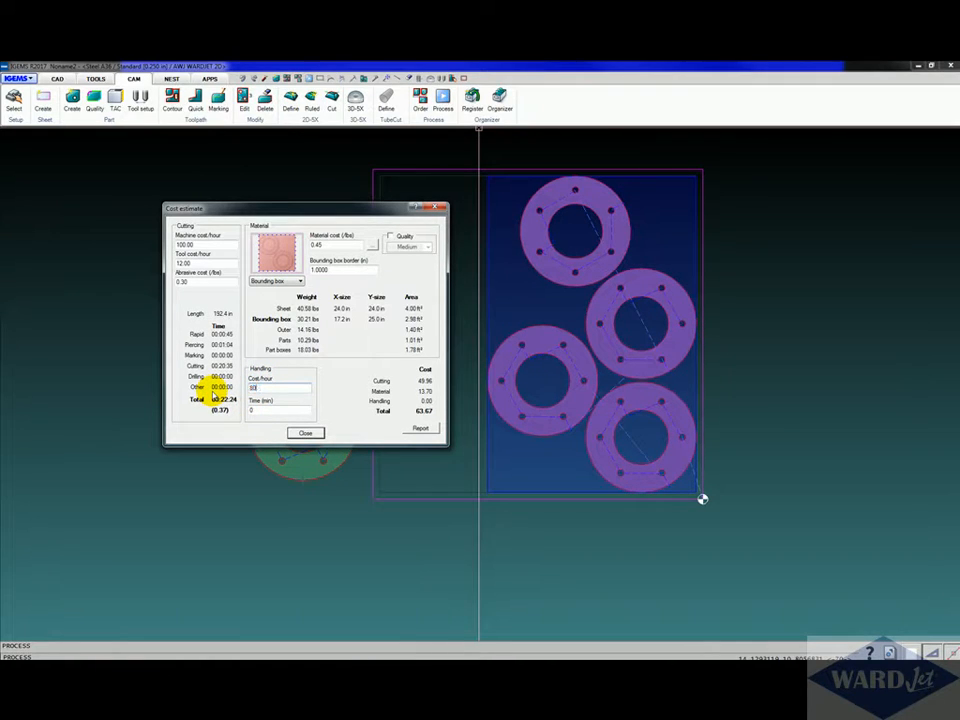
pyautogui.moveTo(254, 409); pyautogui.dragTo(236, 407)
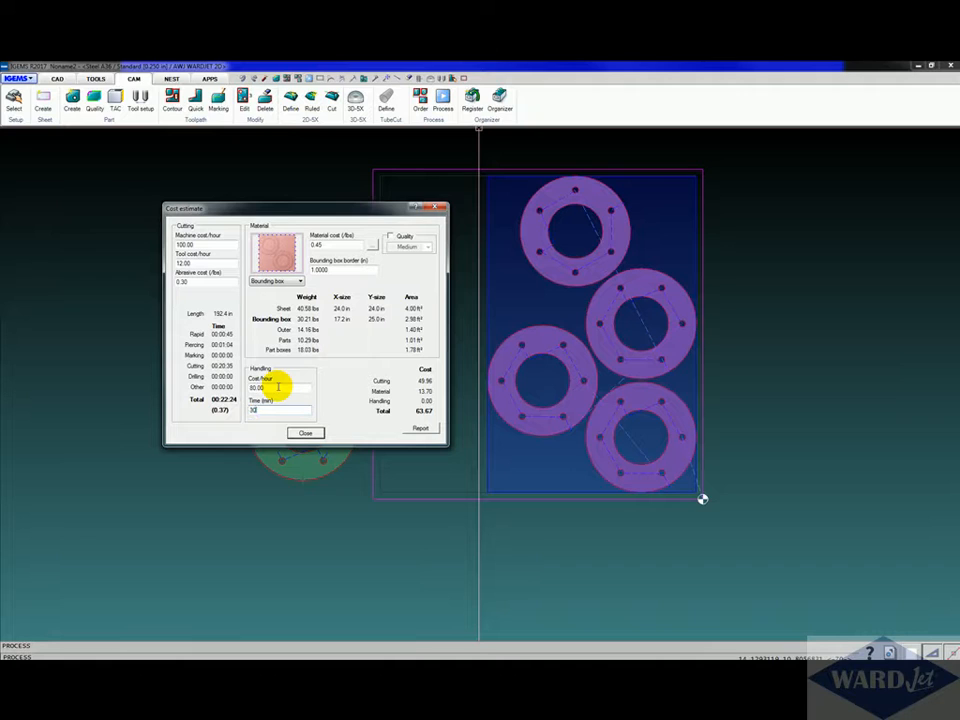
pyautogui.click(278, 387)
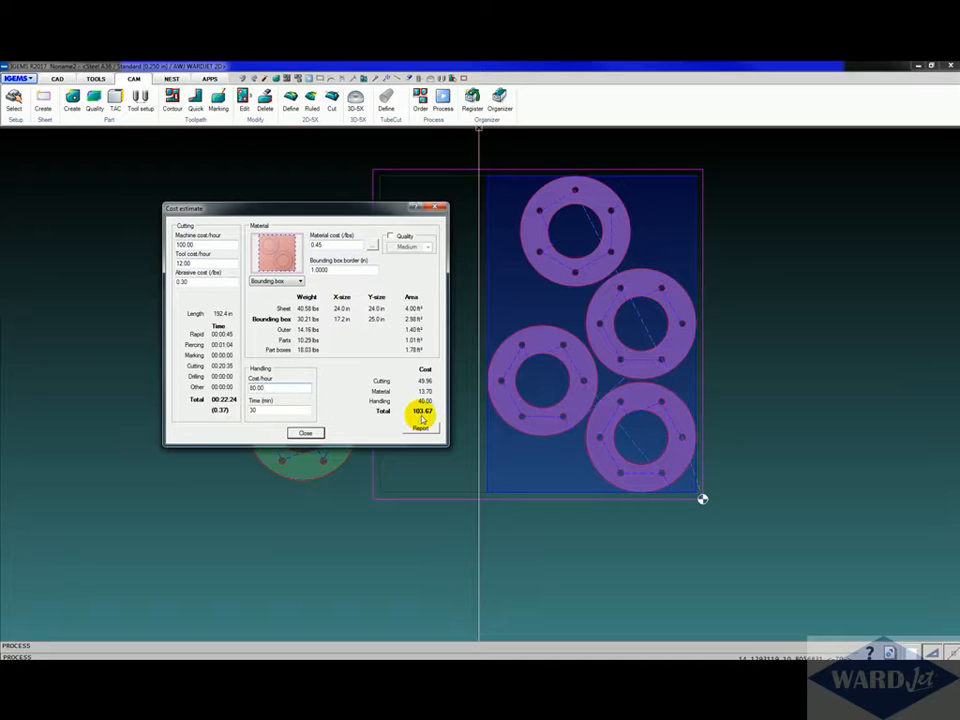
# - Generate the cost estimate report, review its cutting, material and handling costs, and close it
pyautogui.click(419, 428)
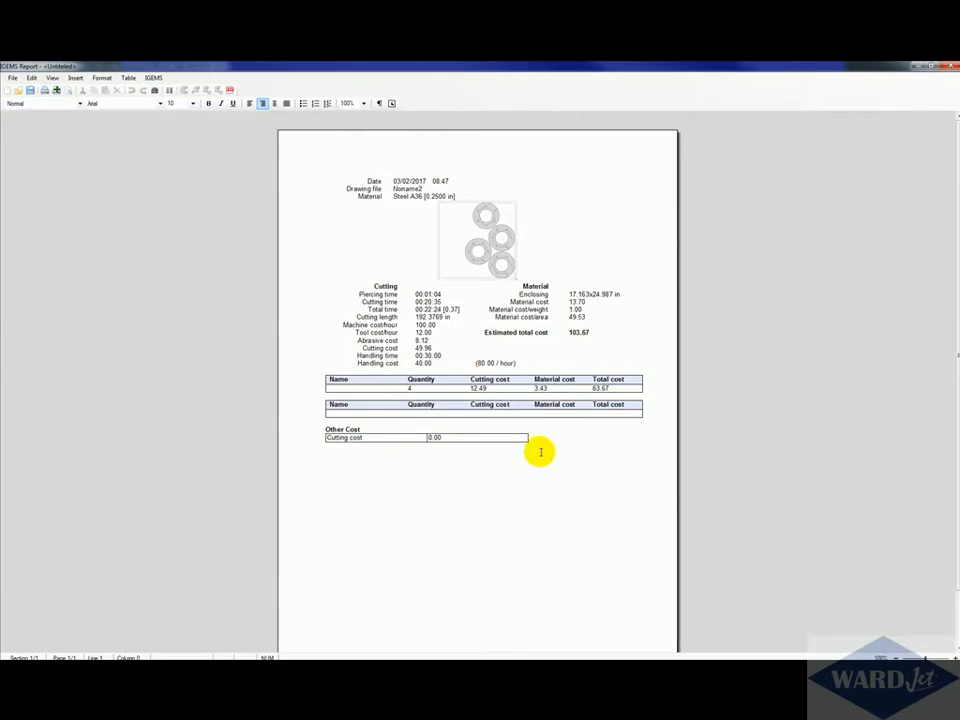
pyautogui.click(949, 66)
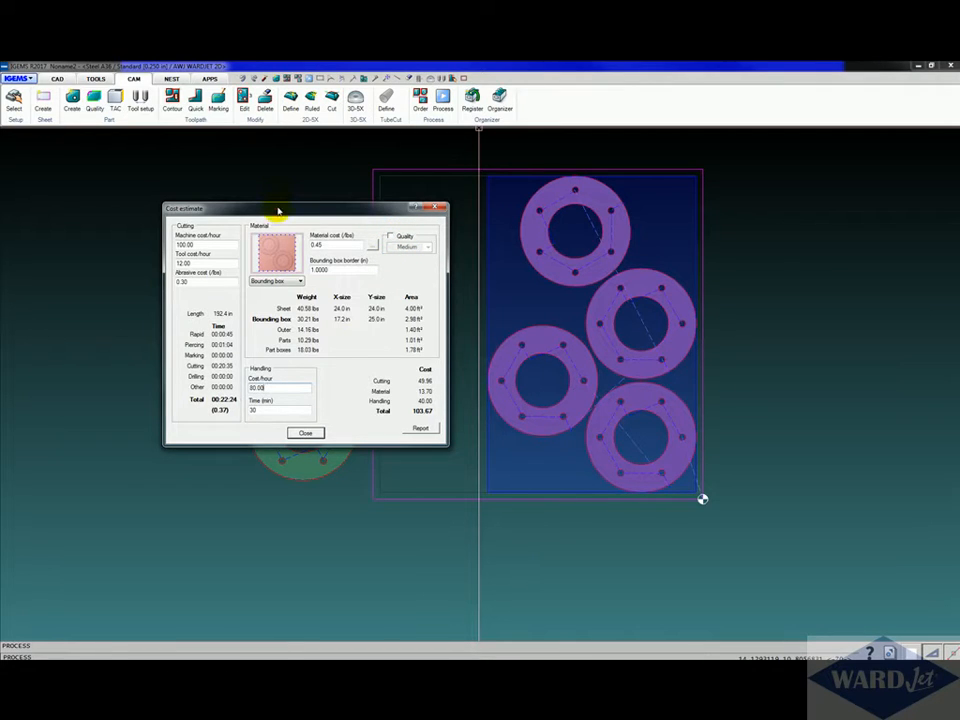
# - Override the cutting quality with Medium and X-fine in turn, recalculating with the existing machine options, and compare the estimated costs
pyautogui.moveTo(278, 210); pyautogui.dragTo(543, 245)
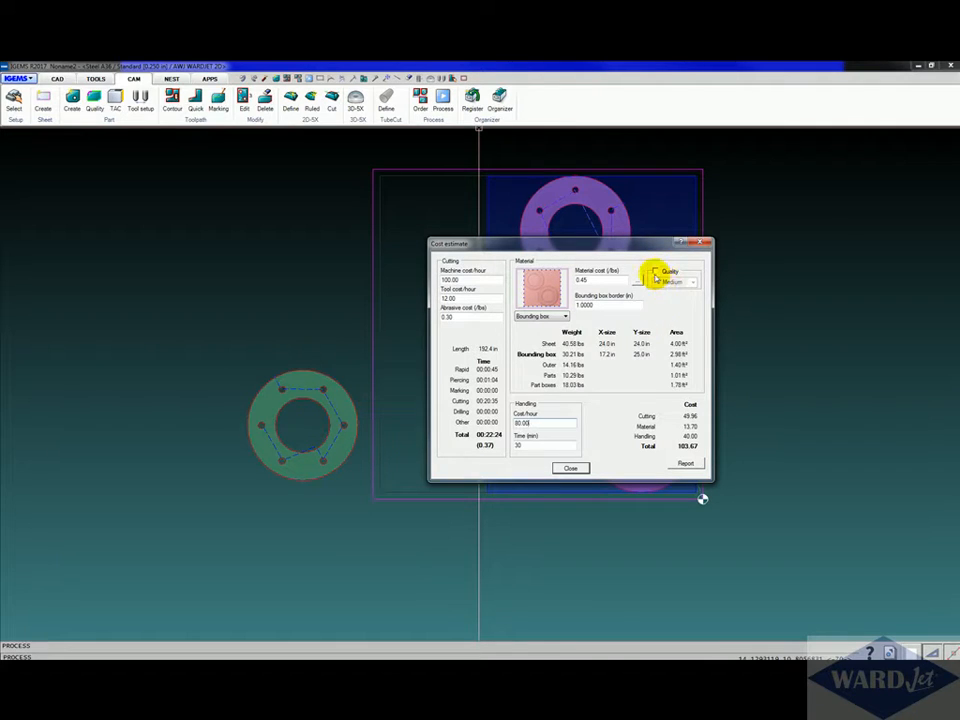
pyautogui.click(655, 272)
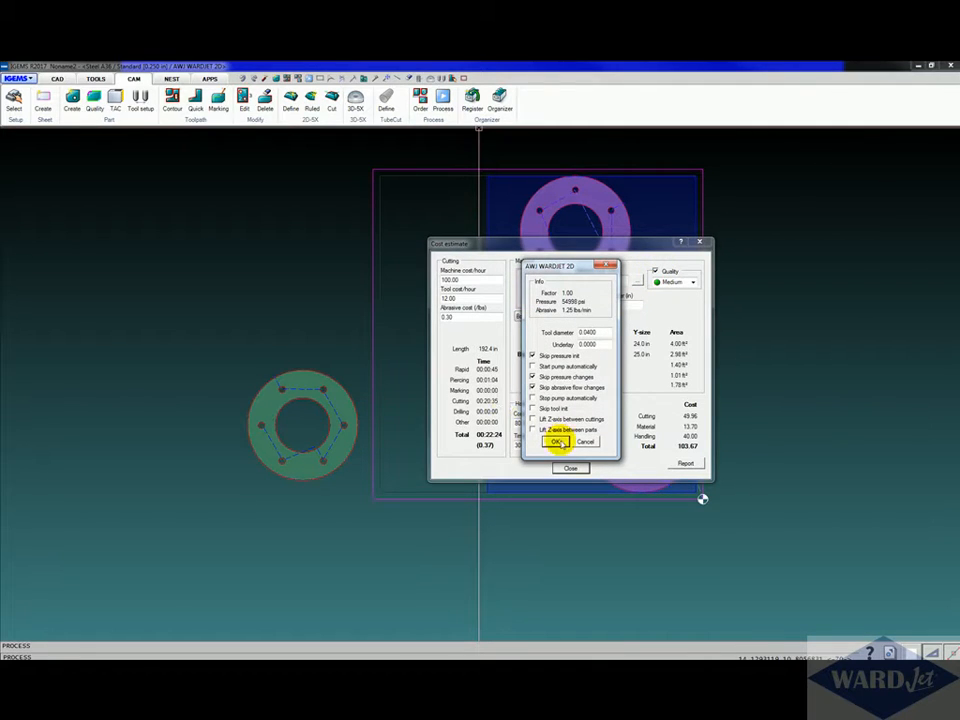
pyautogui.click(557, 443)
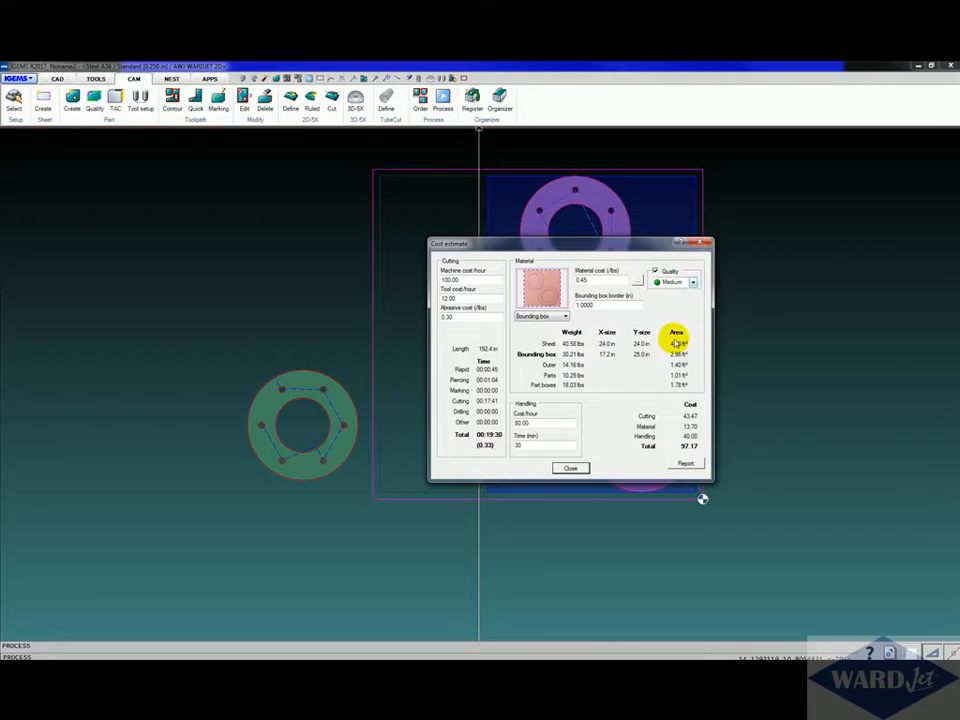
pyautogui.click(693, 283)
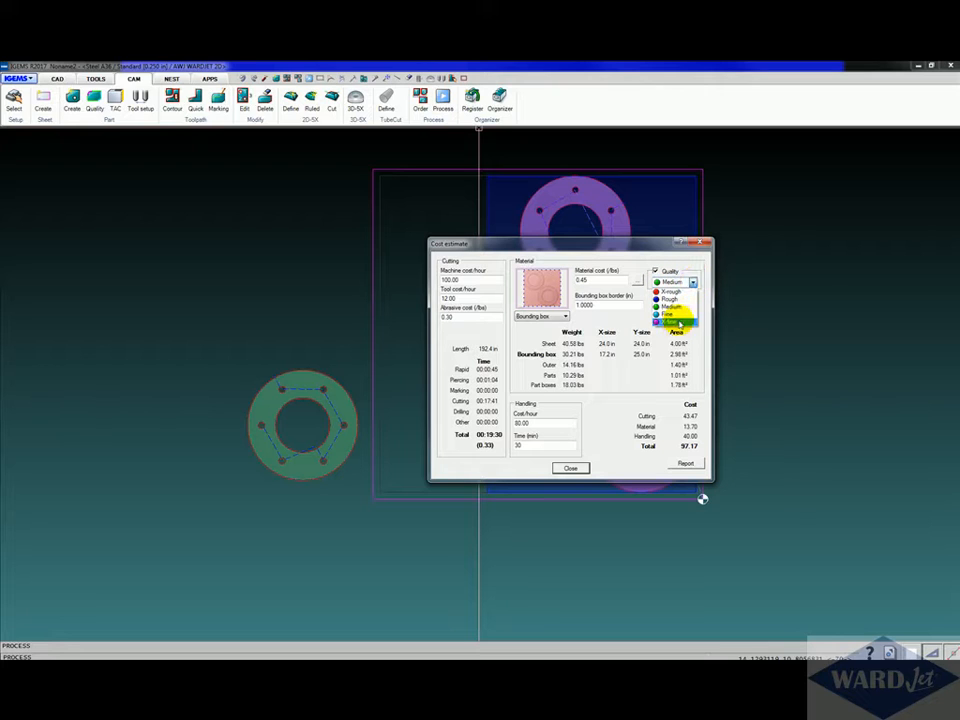
pyautogui.click(676, 325)
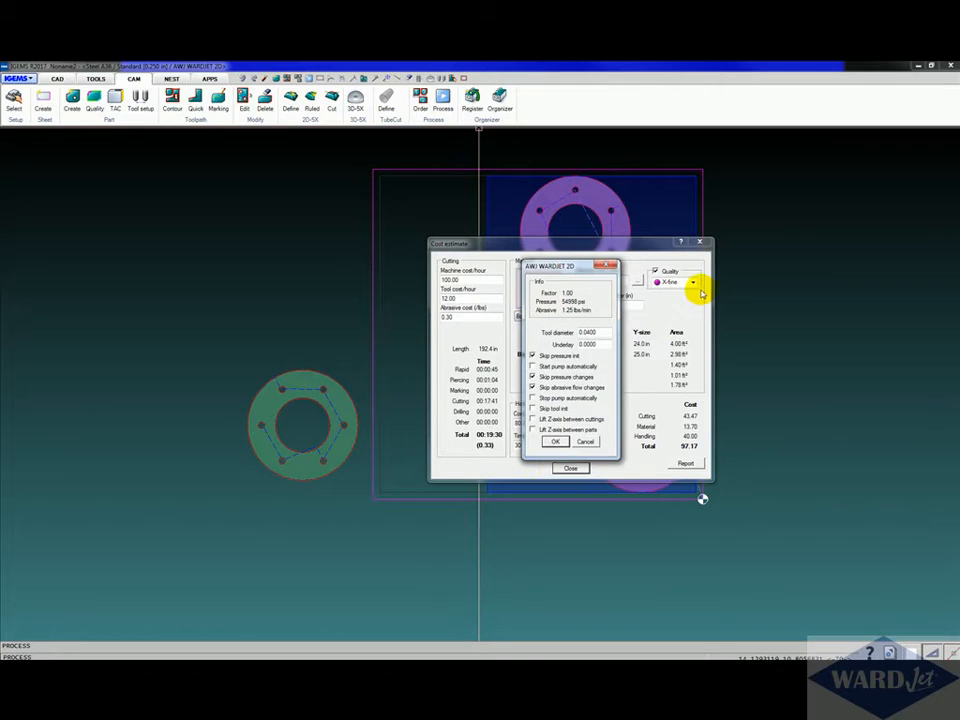
pyautogui.click(553, 441)
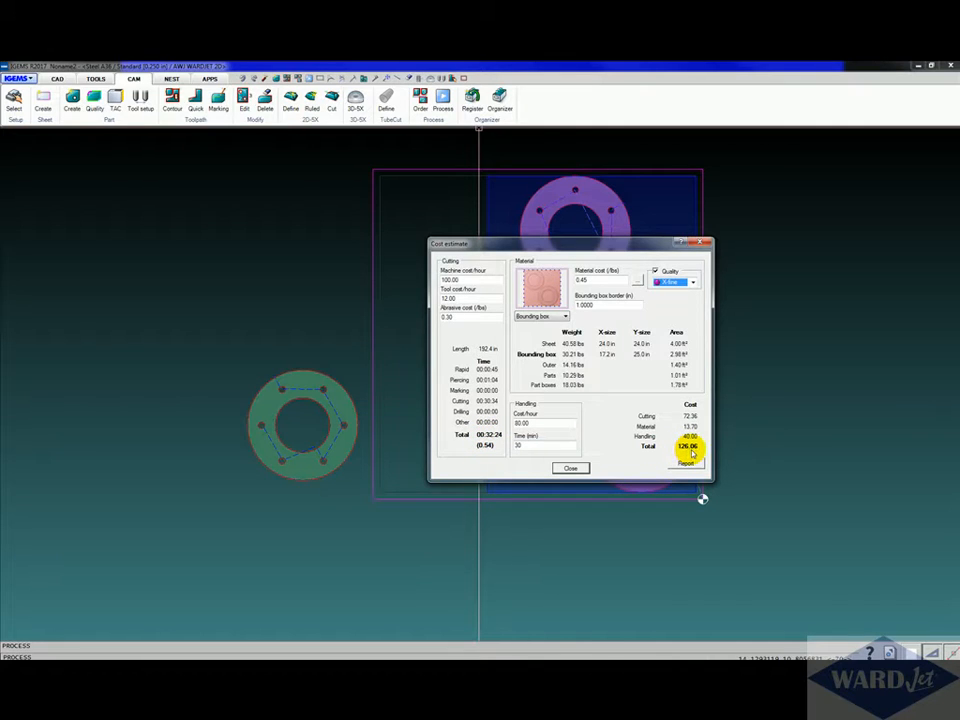
# - Override the cutting quality with X-rough, recalculate the estimate with the existing machine options, and close it
pyautogui.click(692, 282)
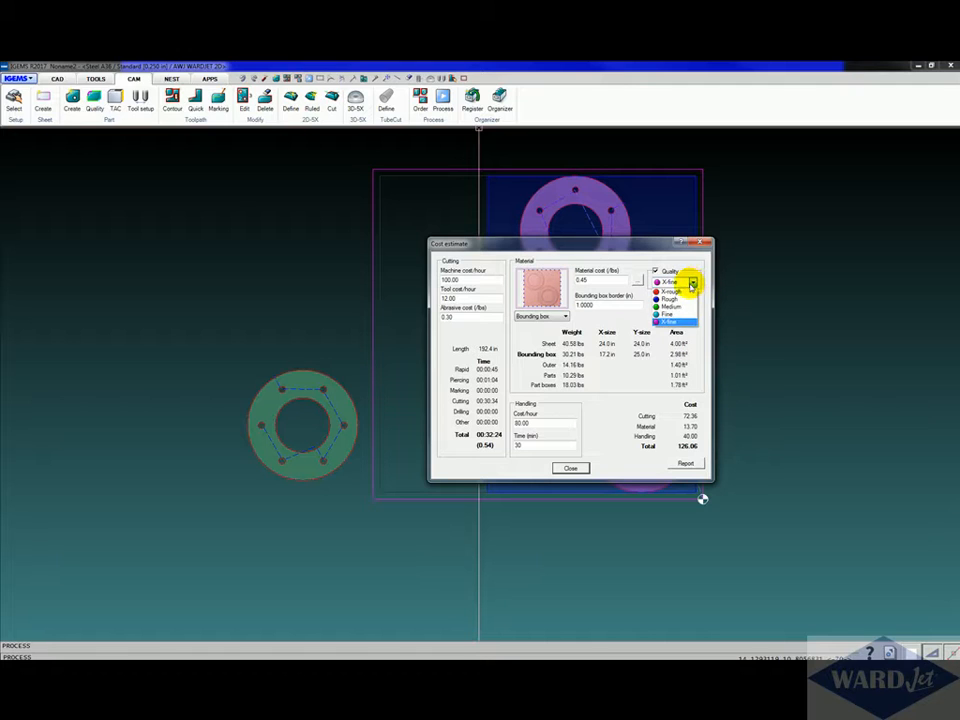
pyautogui.click(673, 291)
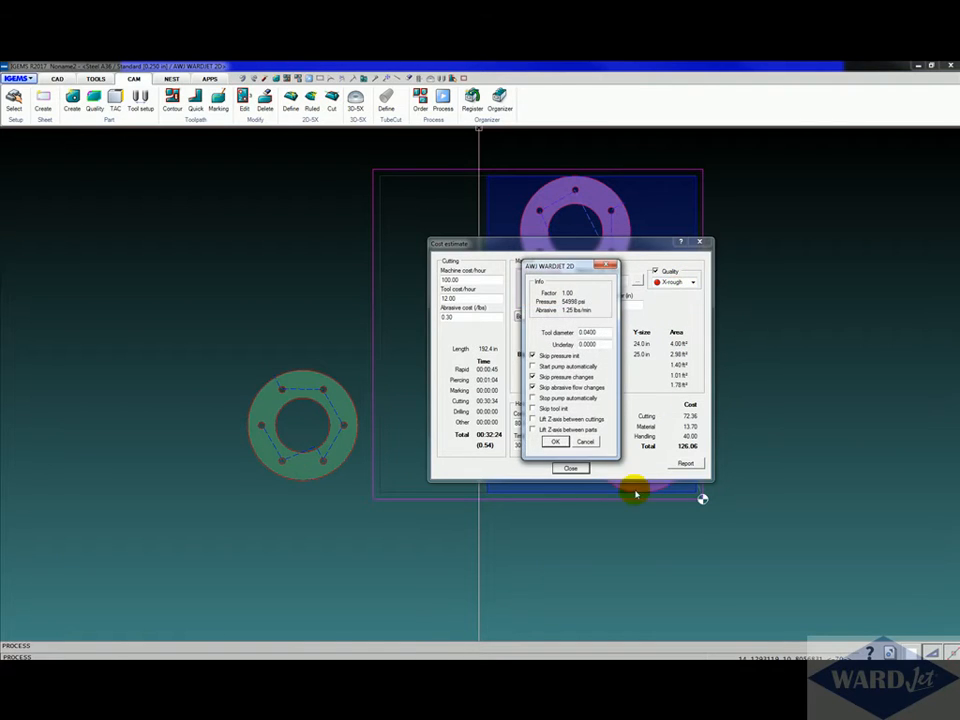
pyautogui.click(557, 444)
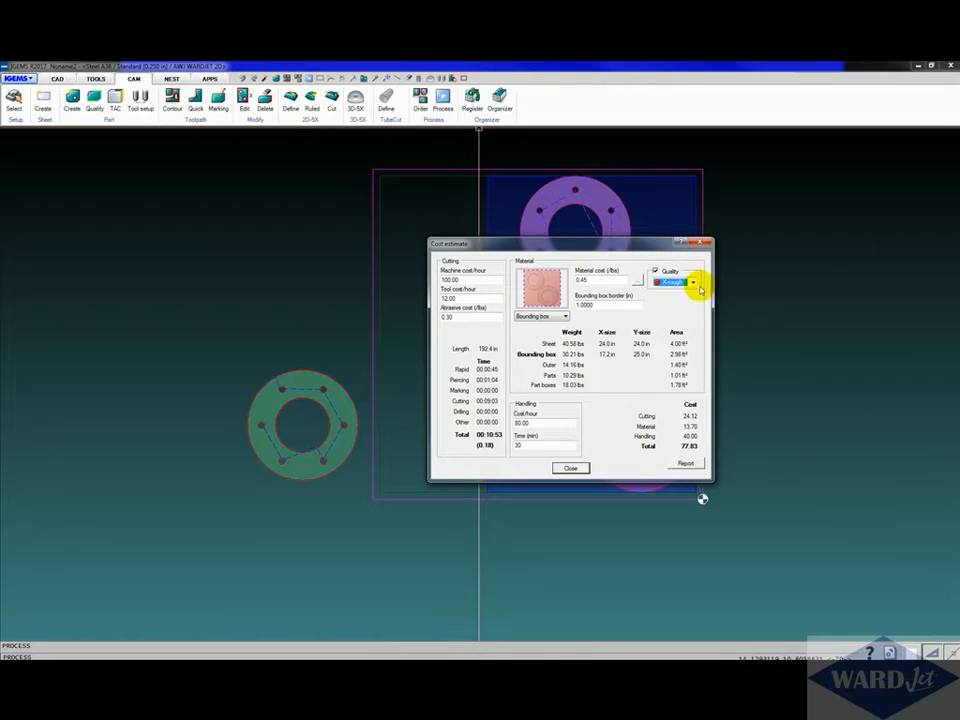
pyautogui.click(684, 283)
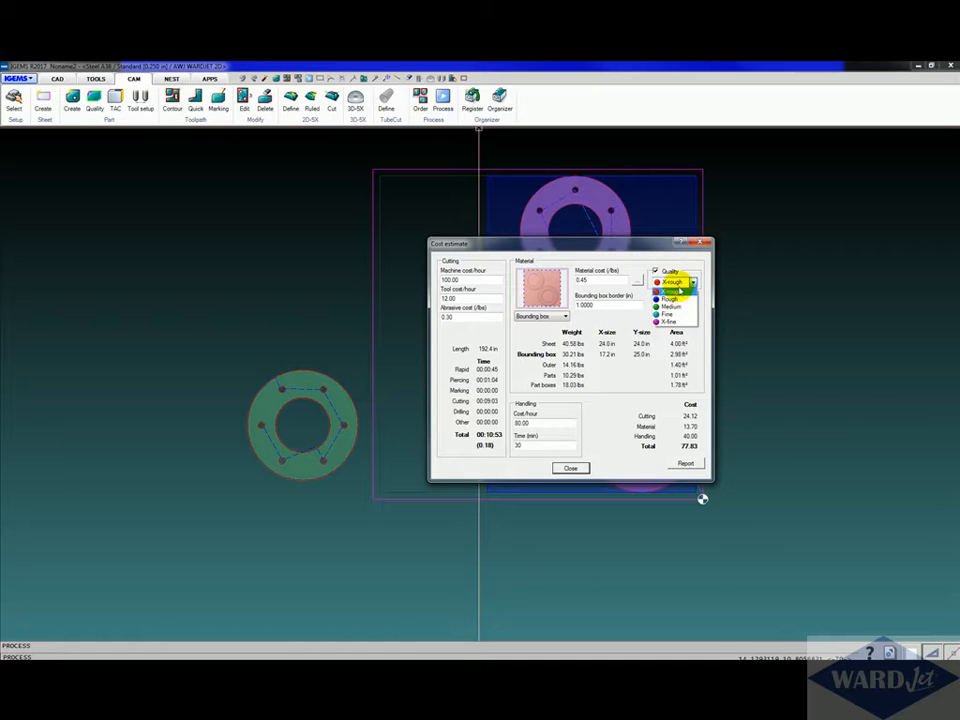
pyautogui.click(672, 290)
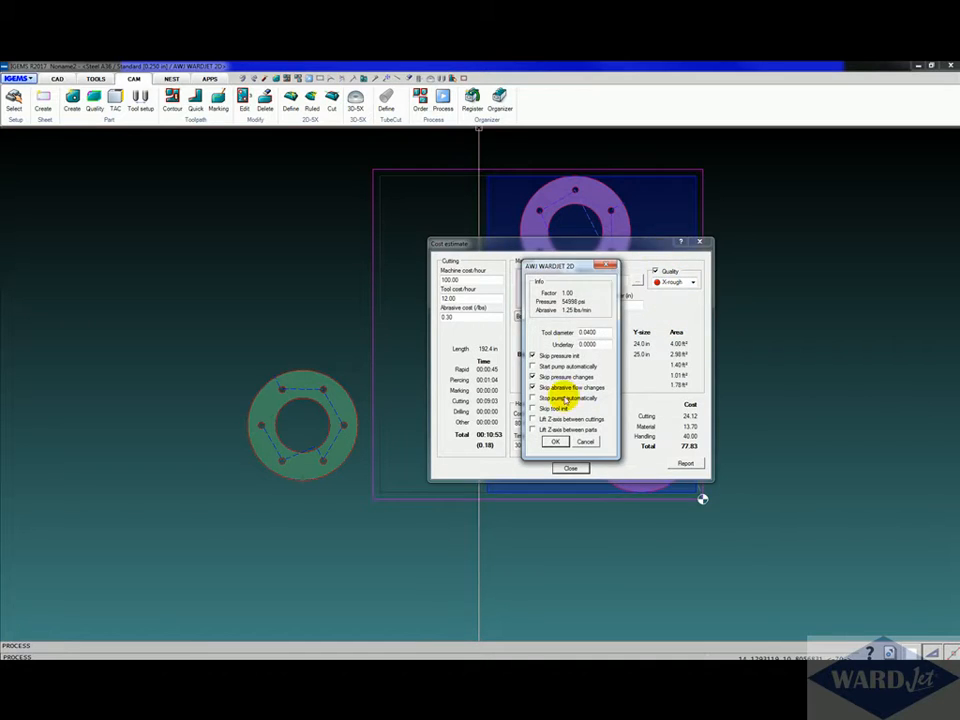
pyautogui.click(556, 438)
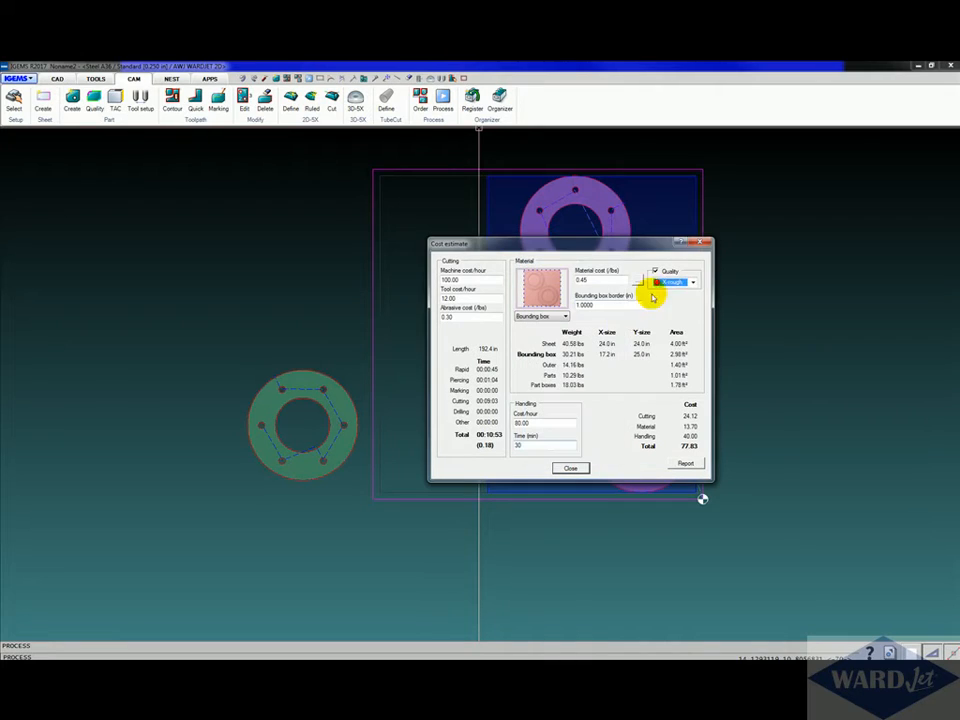
pyautogui.click(572, 467)
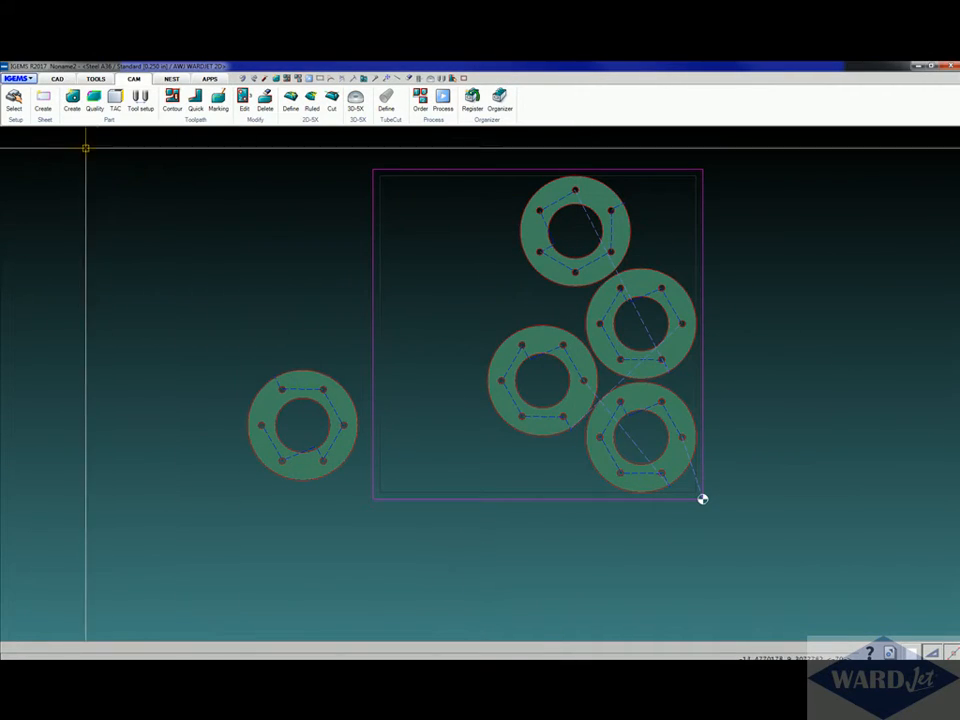
# - Display the part qualities and try to paint Rough quality onto the outer contour of the loose flange beside the sheet
pyautogui.click(95, 96)
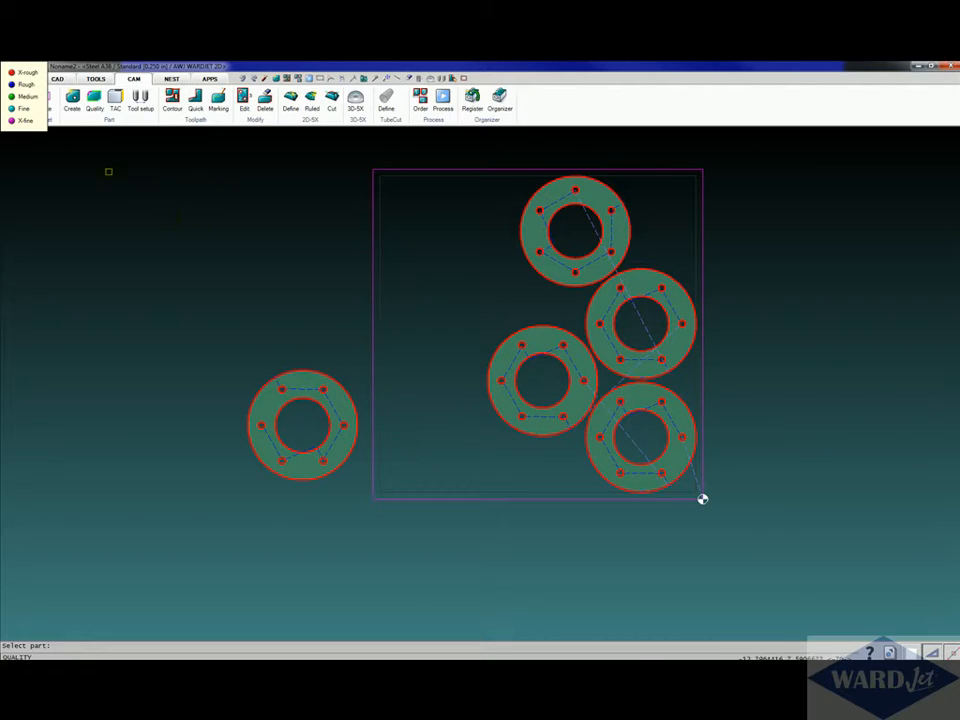
pyautogui.click(26, 120)
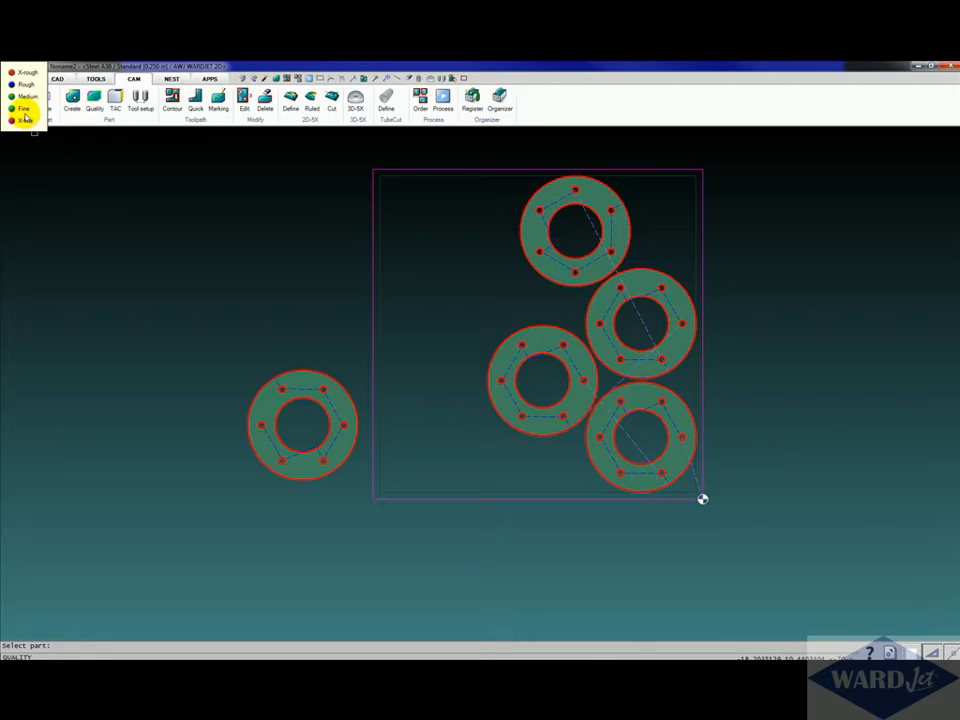
pyautogui.click(24, 85)
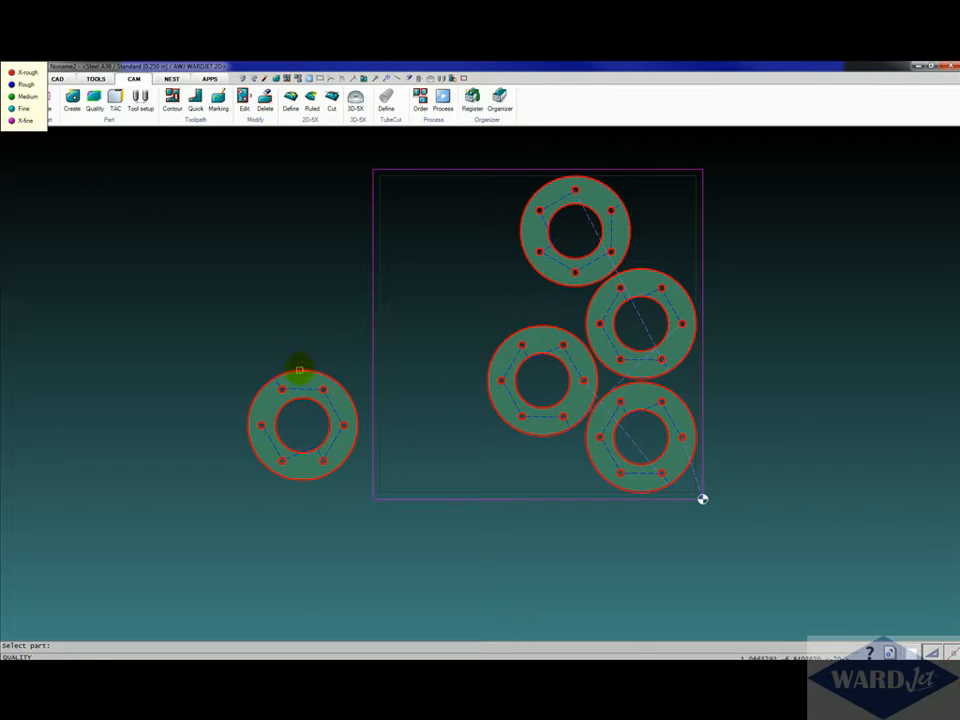
pyautogui.click(299, 370)
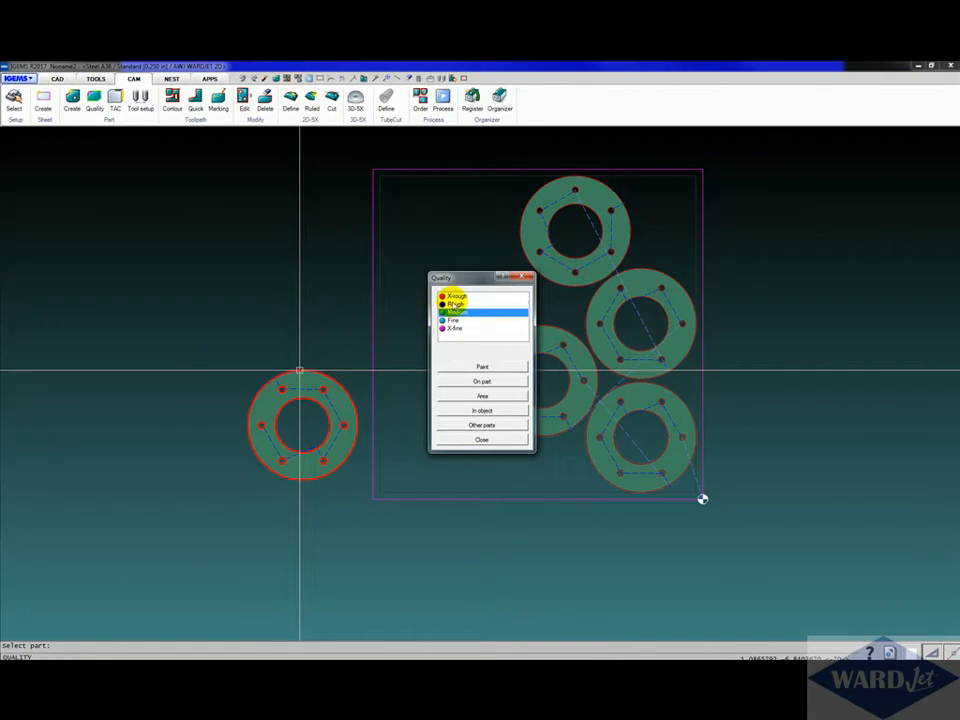
pyautogui.click(454, 303)
pyautogui.click(461, 371)
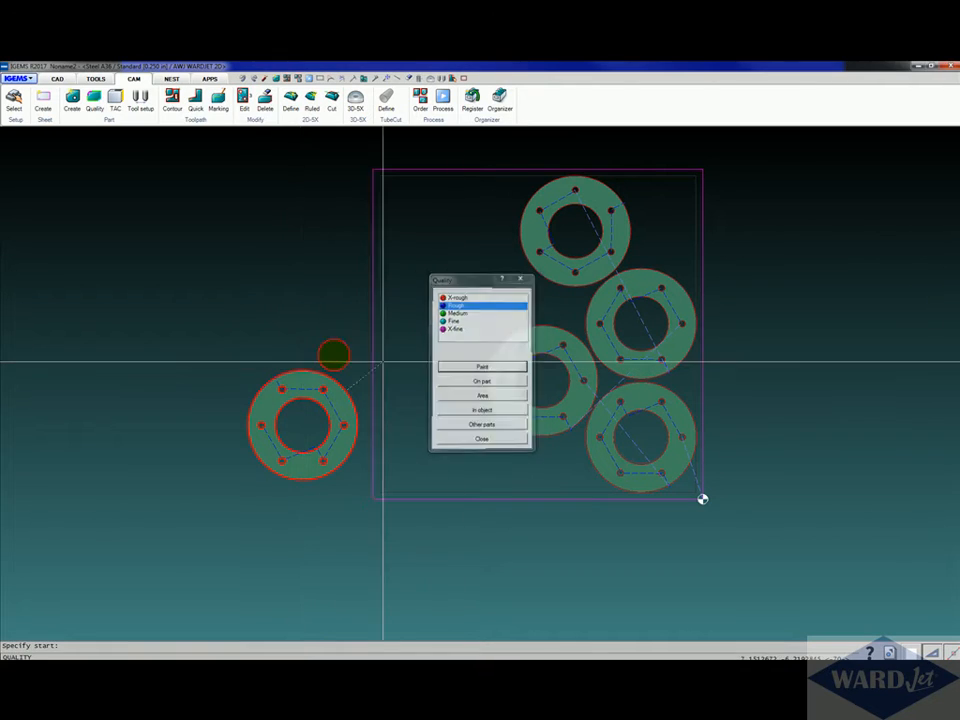
pyautogui.click(295, 352)
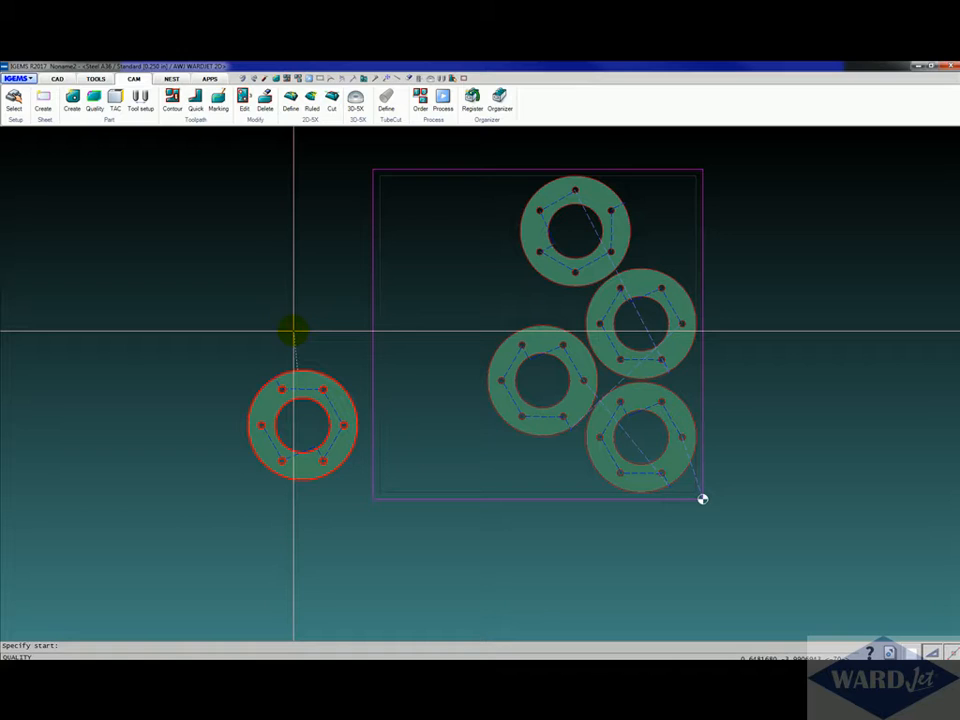
pyautogui.rightClick(304, 327)
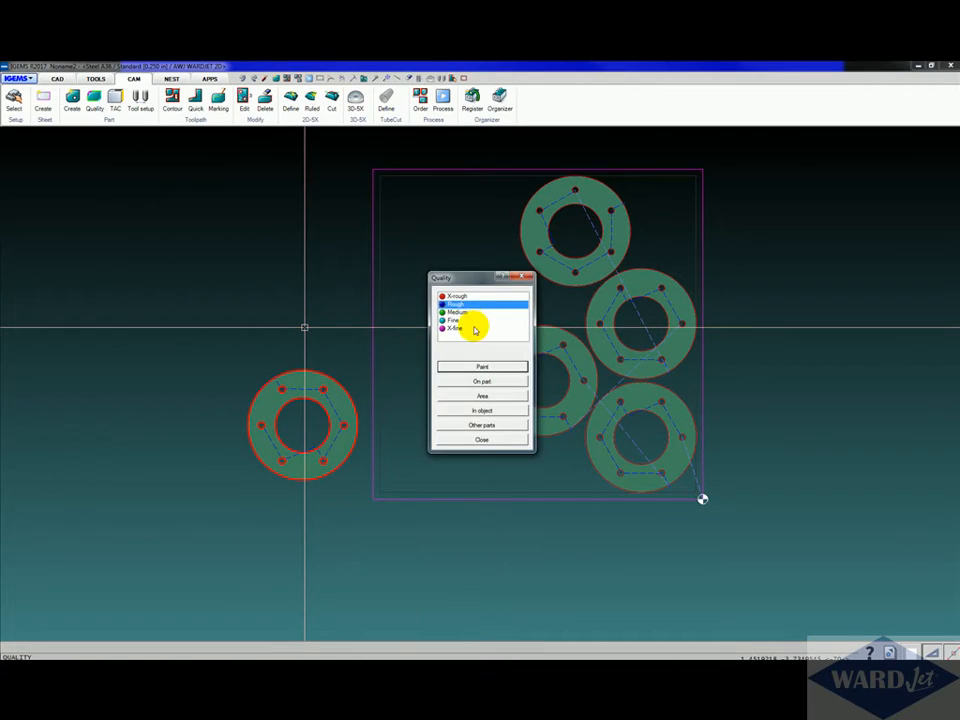
# - Try to paint Medium quality onto the loose flange, and recheck the quality colours of all the parts
pyautogui.click(462, 313)
pyautogui.click(471, 370)
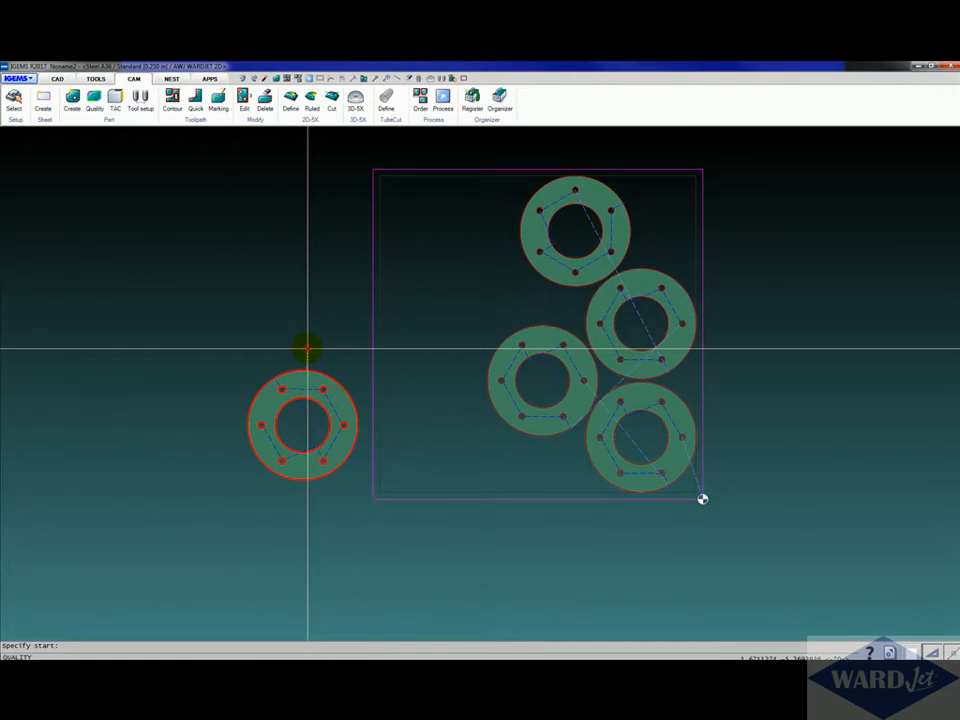
pyautogui.scroll(4, 300, 388)
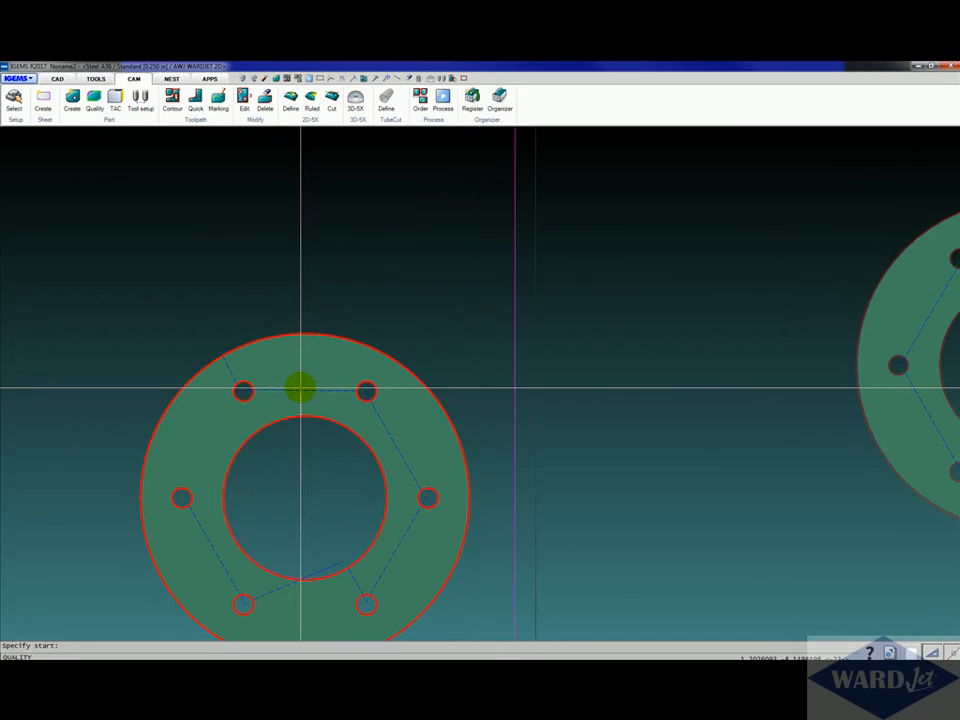
pyautogui.rightClick(301, 382)
pyautogui.click(458, 439)
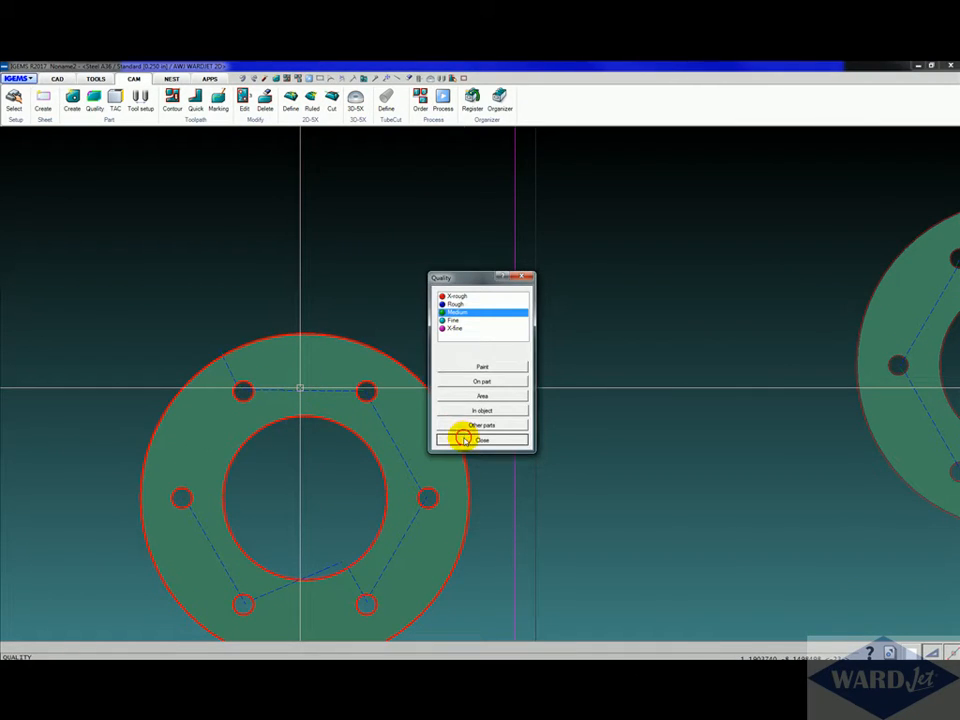
pyautogui.scroll(-4, 386, 292)
pyautogui.click(141, 97)
pyautogui.click(94, 96)
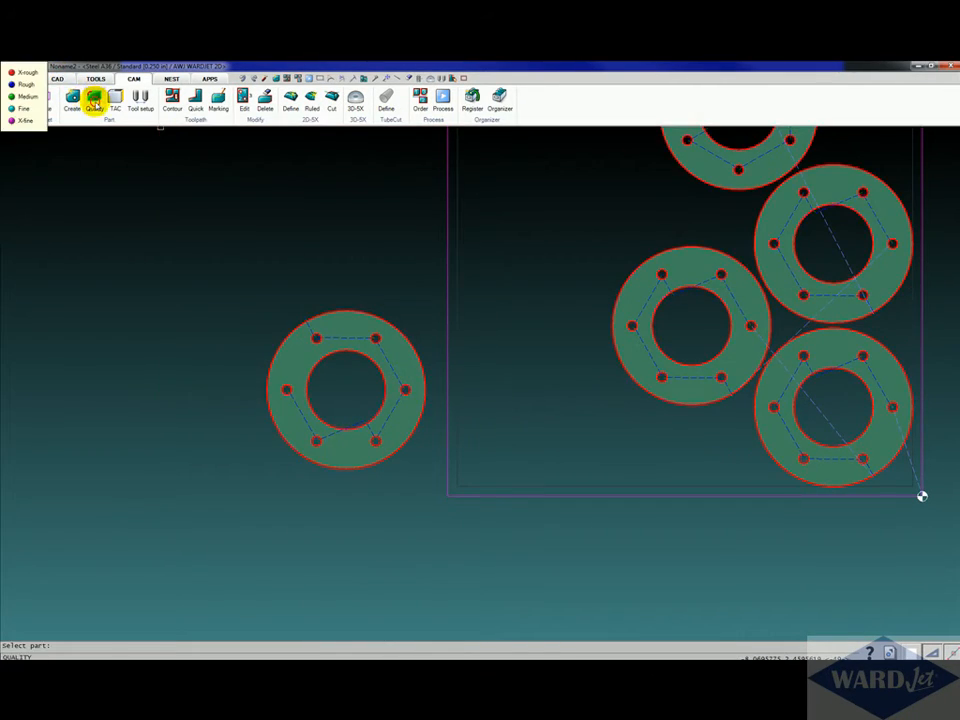
pyautogui.rightClick(274, 304)
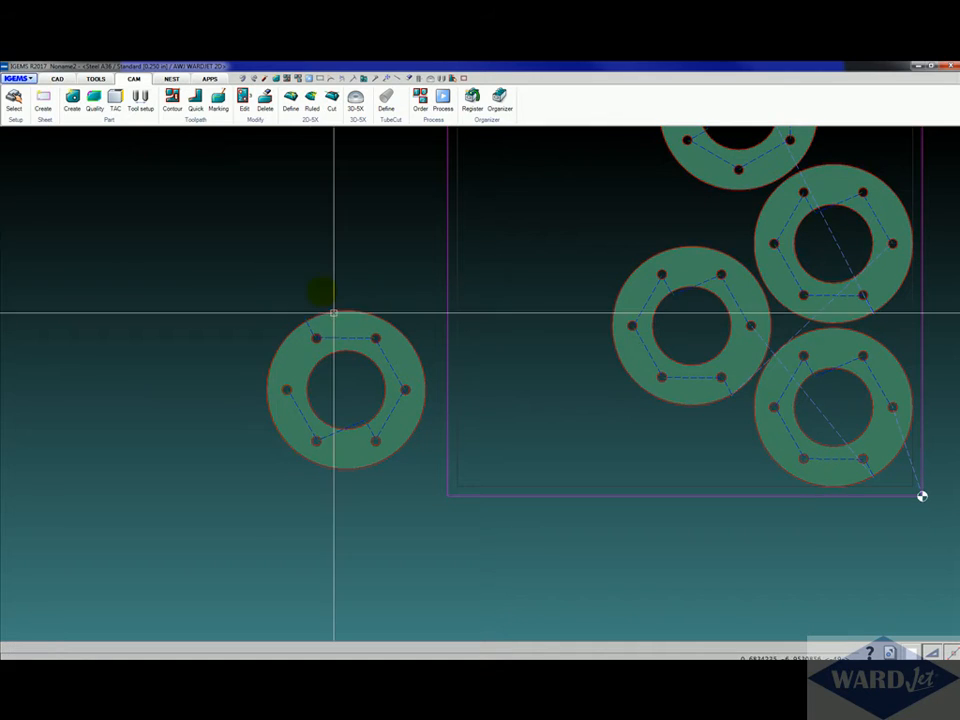
# - Delete all toolpaths from the loose flange beside the sheet
pyautogui.click(265, 96)
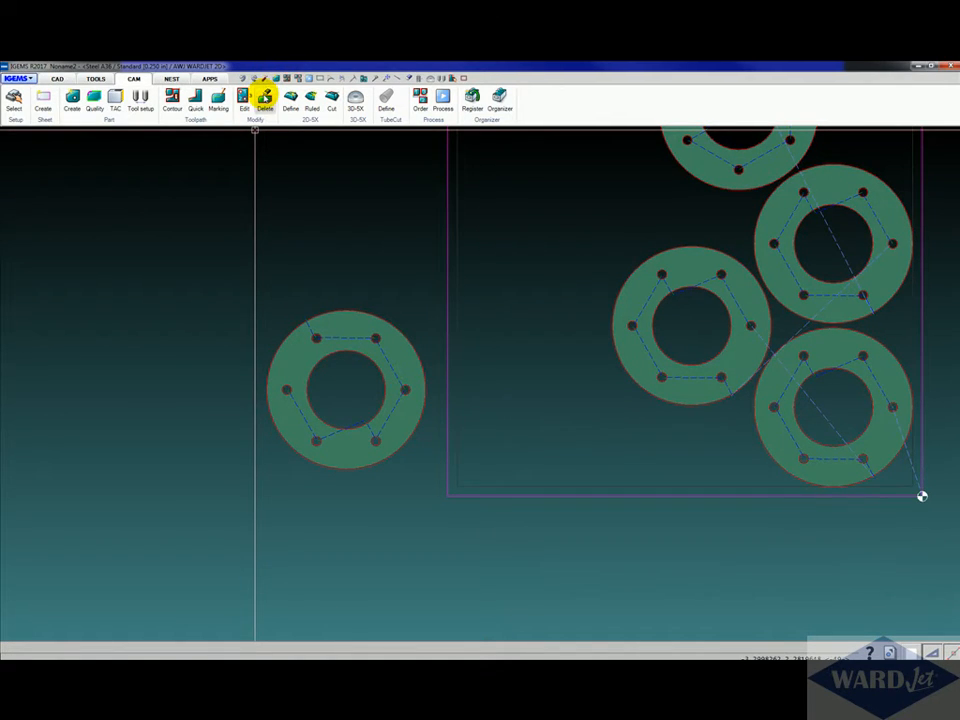
pyautogui.click(331, 376)
pyautogui.click(246, 281)
pyautogui.rightClick(245, 282)
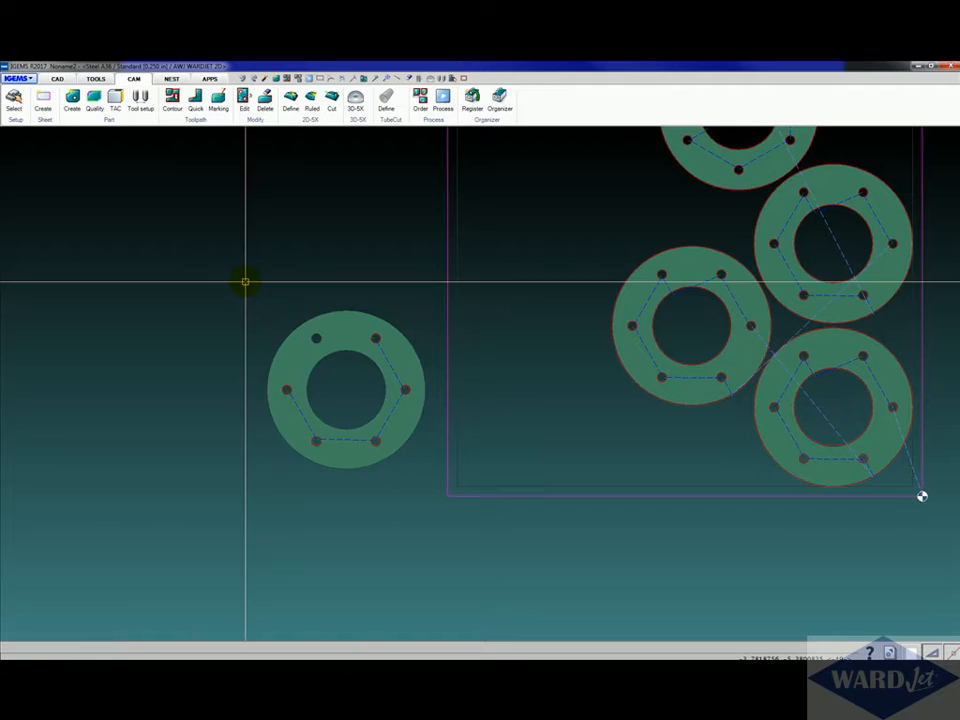
pyautogui.click(265, 96)
pyautogui.click(225, 261)
pyautogui.click(429, 521)
pyautogui.scroll(-3, 431, 519)
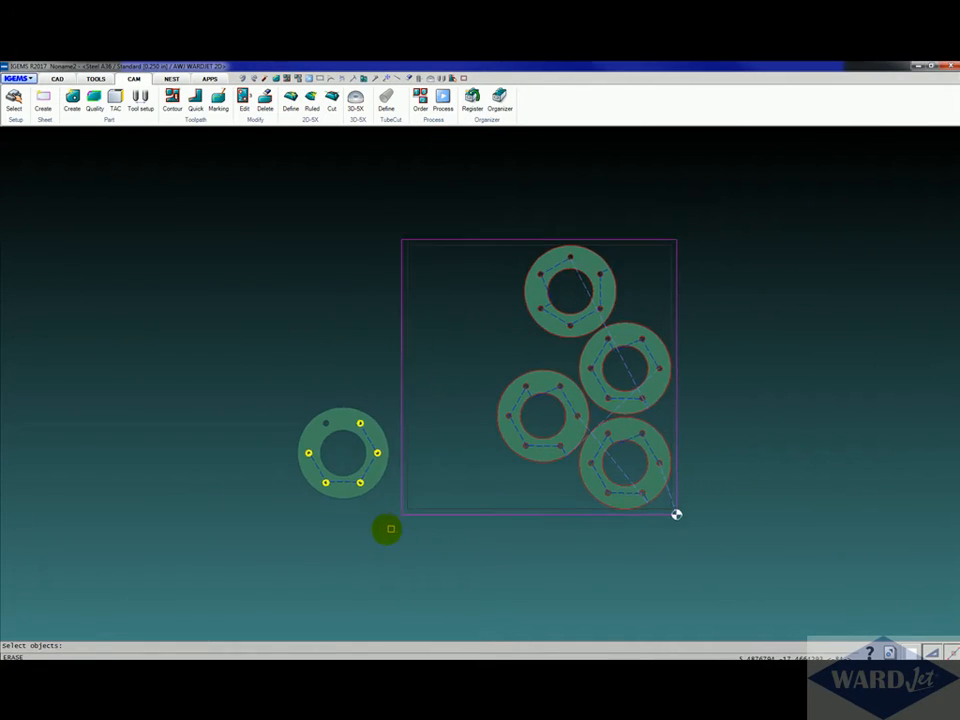
pyautogui.rightClick(388, 529)
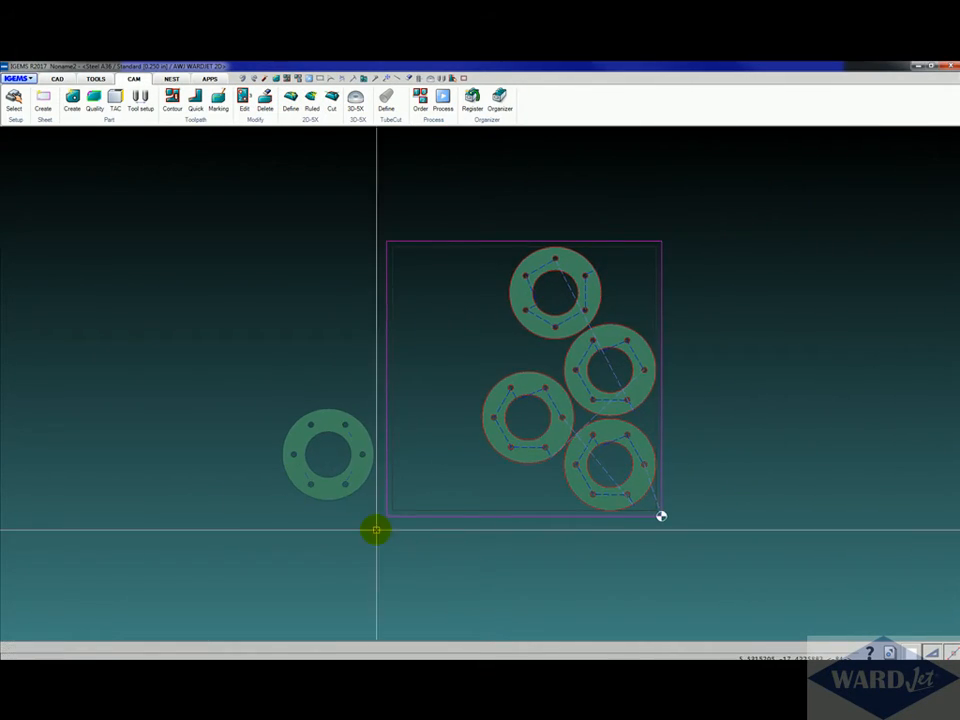
# - Delete all toolpaths from the four flanges nested on the sheet
pyautogui.click(265, 100)
pyautogui.click(476, 210)
pyautogui.click(746, 570)
pyautogui.rightClick(760, 207)
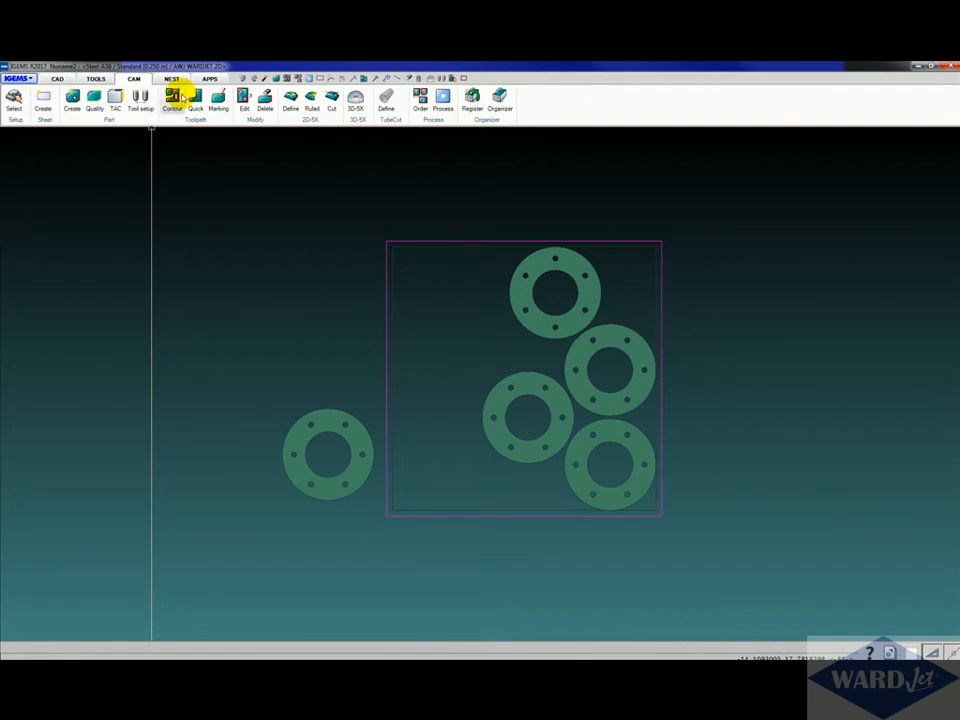
# - Generate new multi-contour toolpaths for the four nested flanges, with Outside external and DYNAMIC Inside internal leads
pyautogui.click(179, 96)
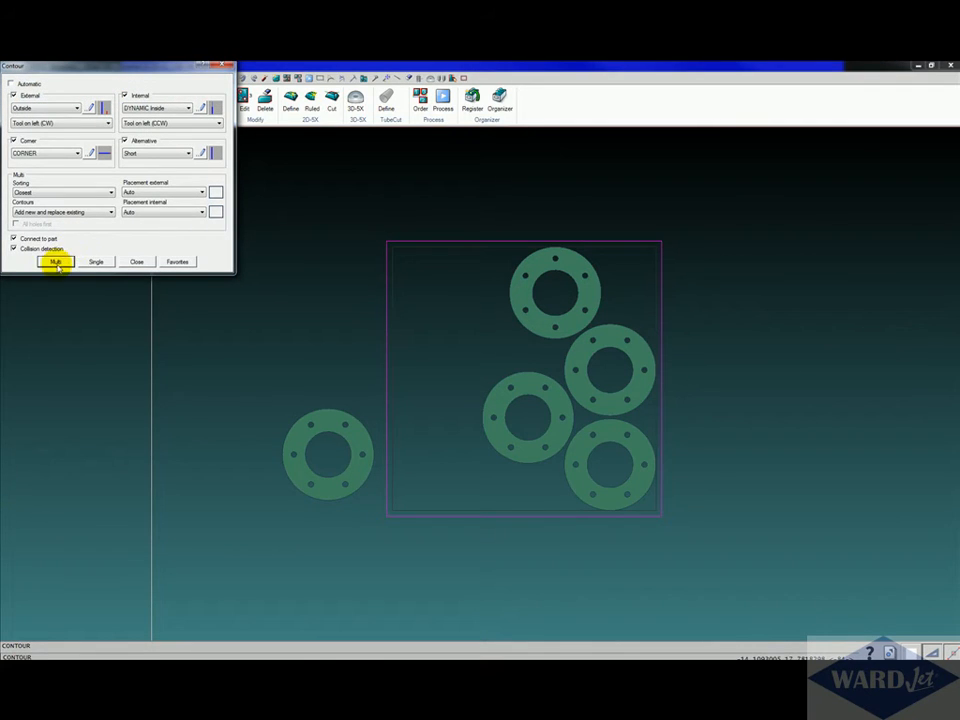
pyautogui.click(57, 263)
pyautogui.click(437, 214)
pyautogui.click(805, 583)
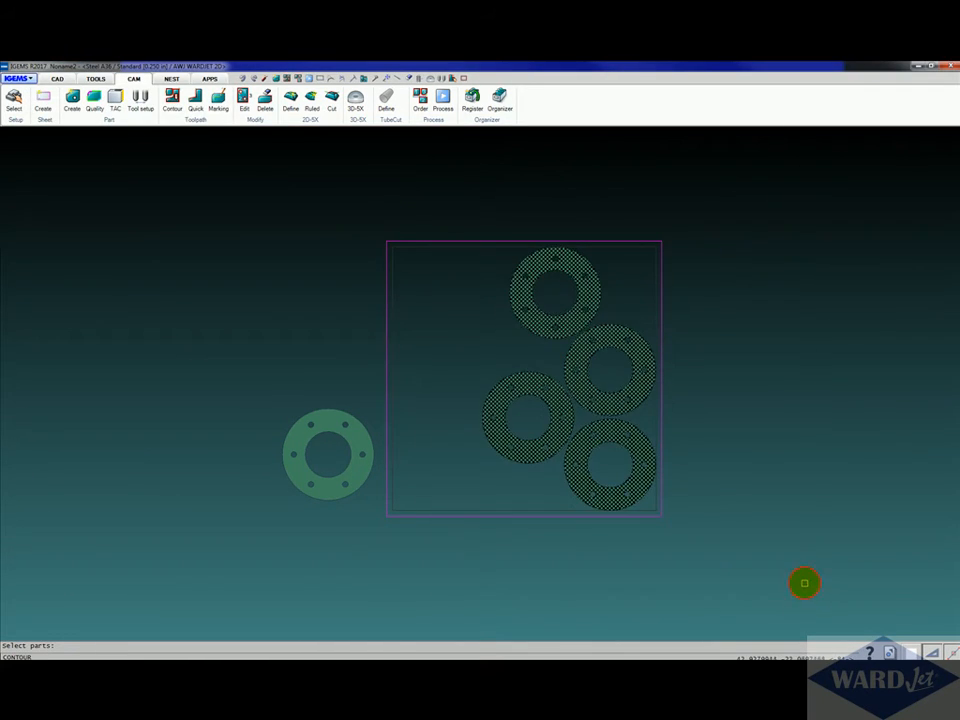
pyautogui.rightClick(805, 583)
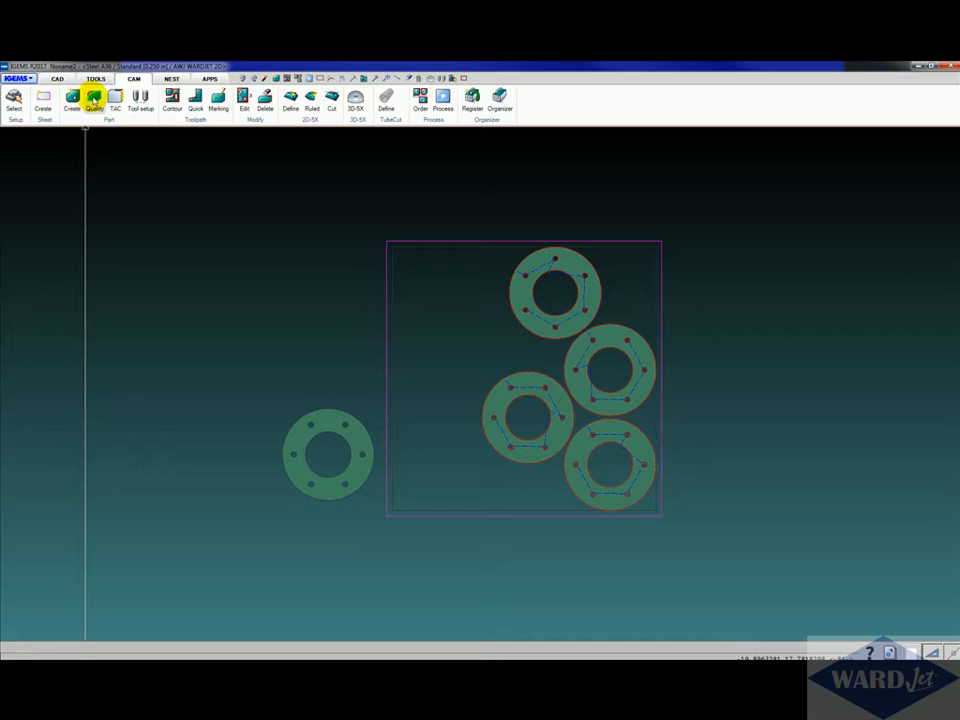
# - Check the parts' quality colours and create a cut order for the four flanges nested on the sheet
pyautogui.click(94, 97)
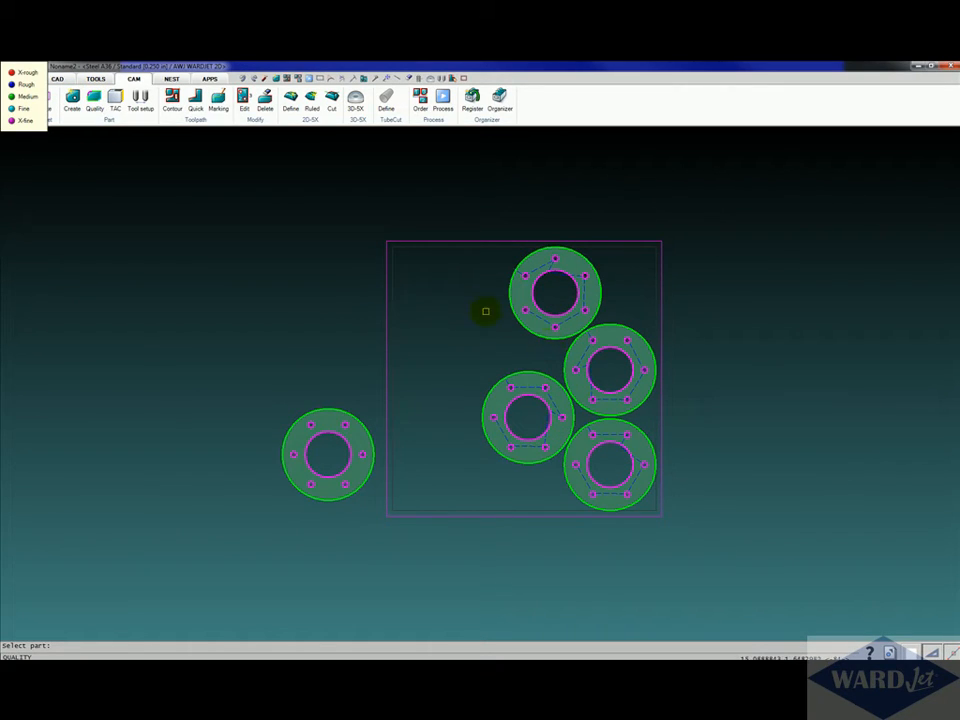
pyautogui.click(443, 97)
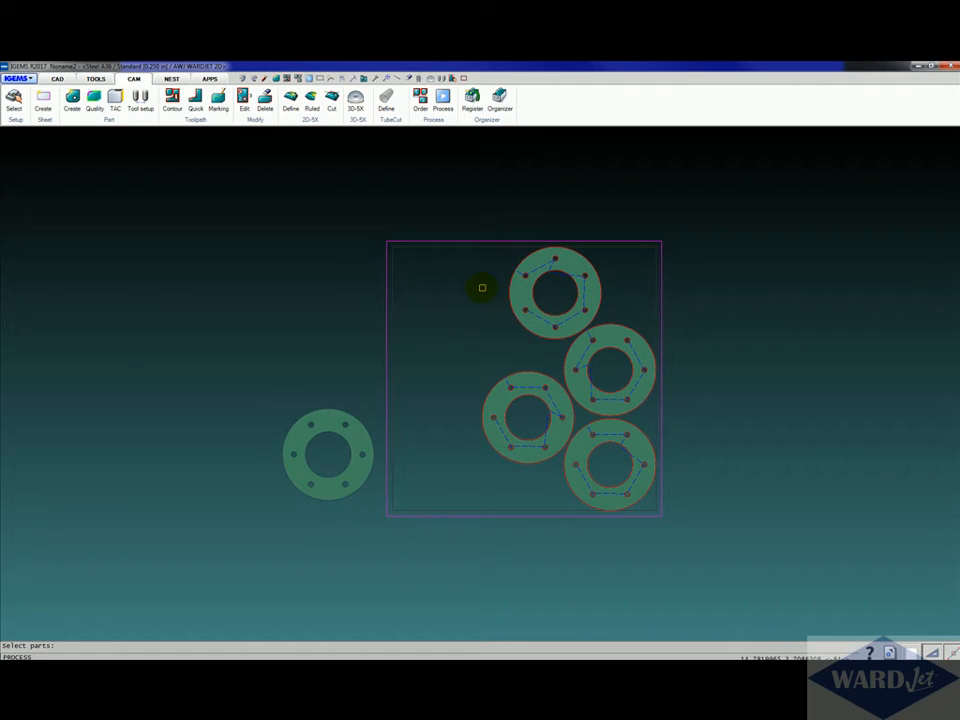
pyautogui.click(420, 97)
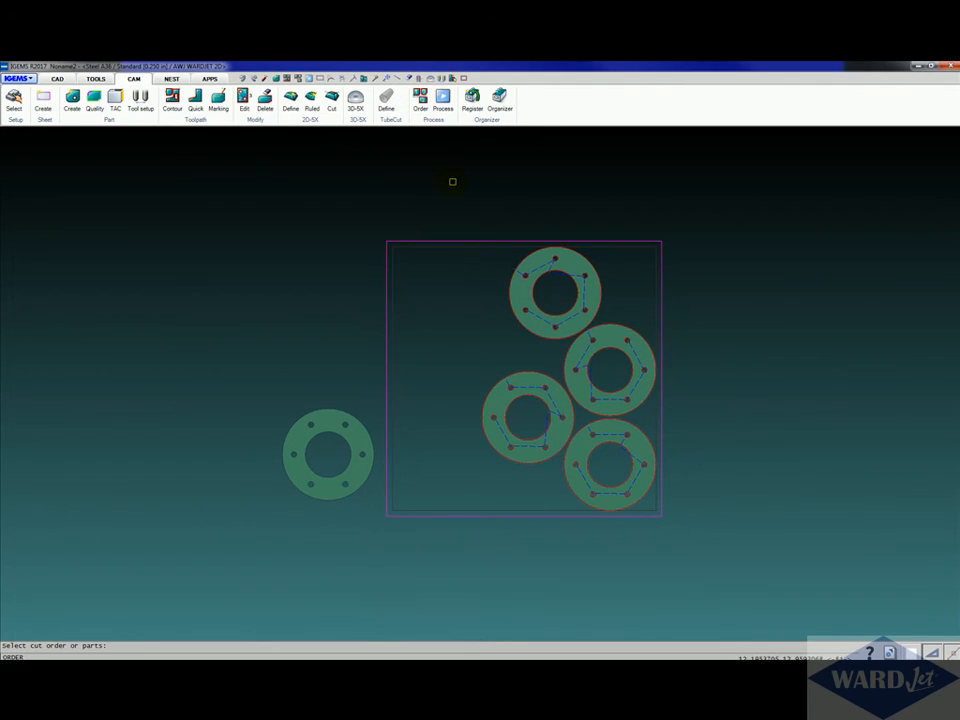
pyautogui.moveTo(448, 185); pyautogui.dragTo(706, 543)
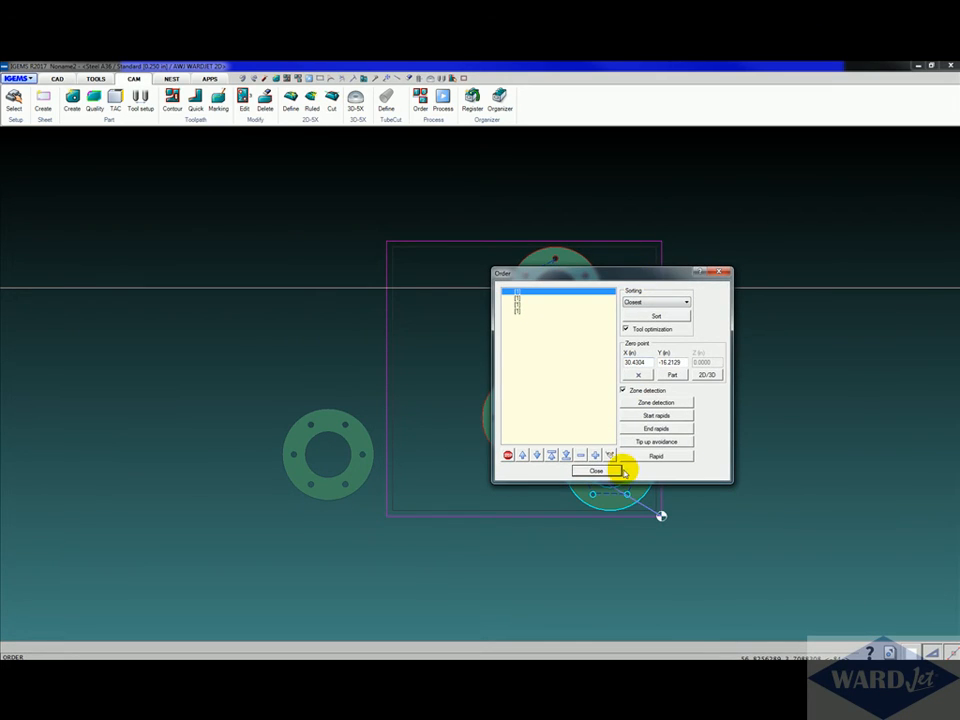
pyautogui.click(612, 468)
# - Process the ordered flanges with the existing AWJ WARDJET 2D settings and open their cost estimate
pyautogui.click(442, 97)
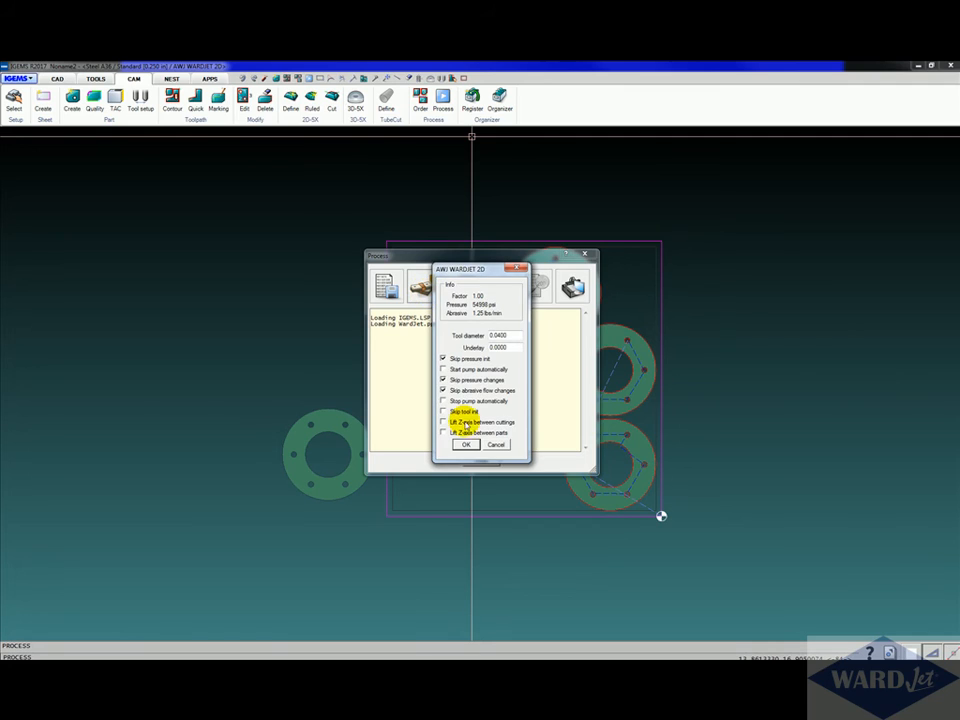
pyautogui.click(463, 444)
pyautogui.click(536, 280)
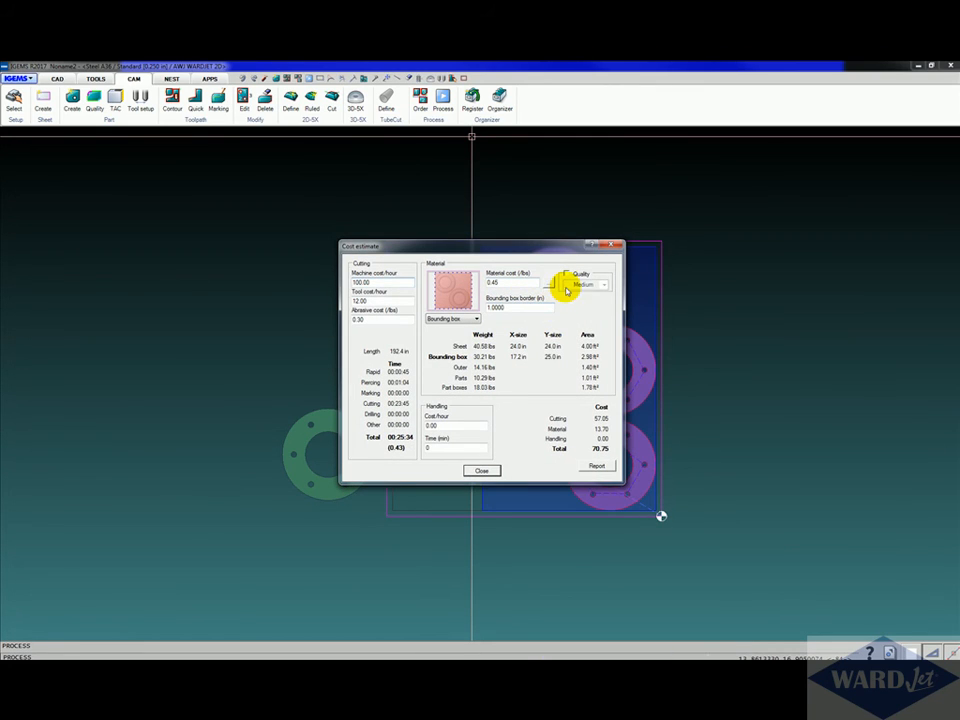
# - Override the estimate's overall quality with Medium to compare costs, switch the override off and close the estimate
pyautogui.click(566, 274)
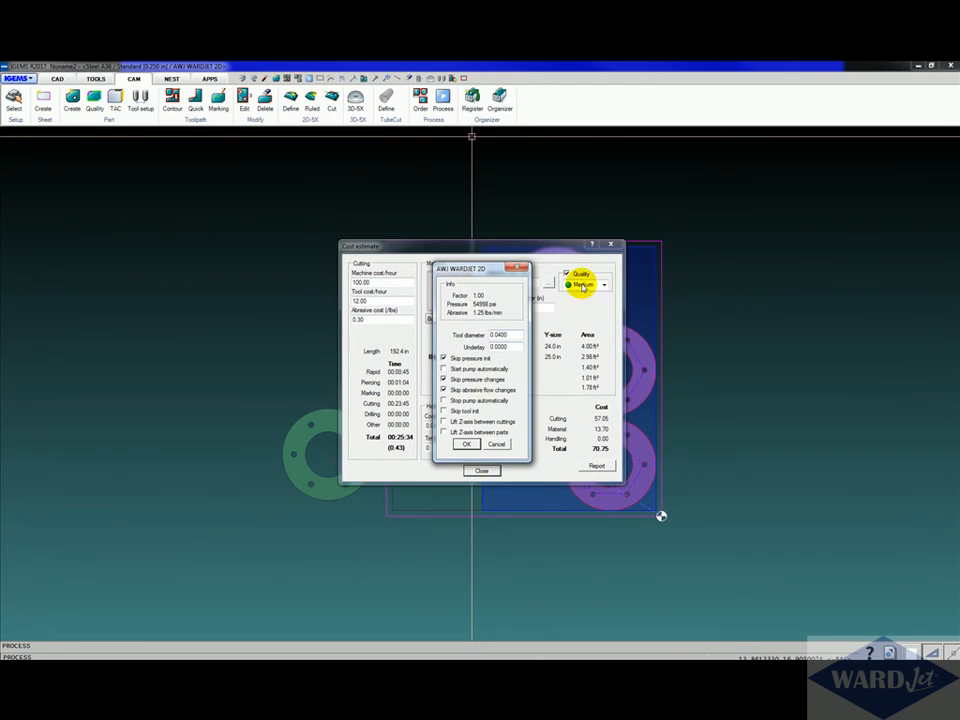
pyautogui.click(466, 444)
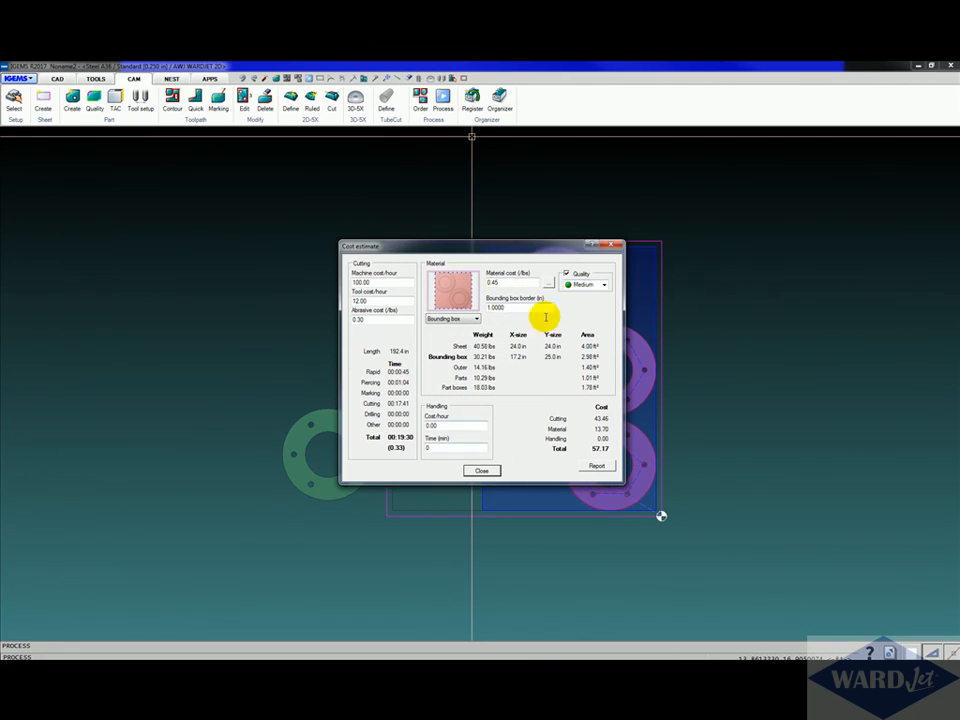
pyautogui.click(566, 274)
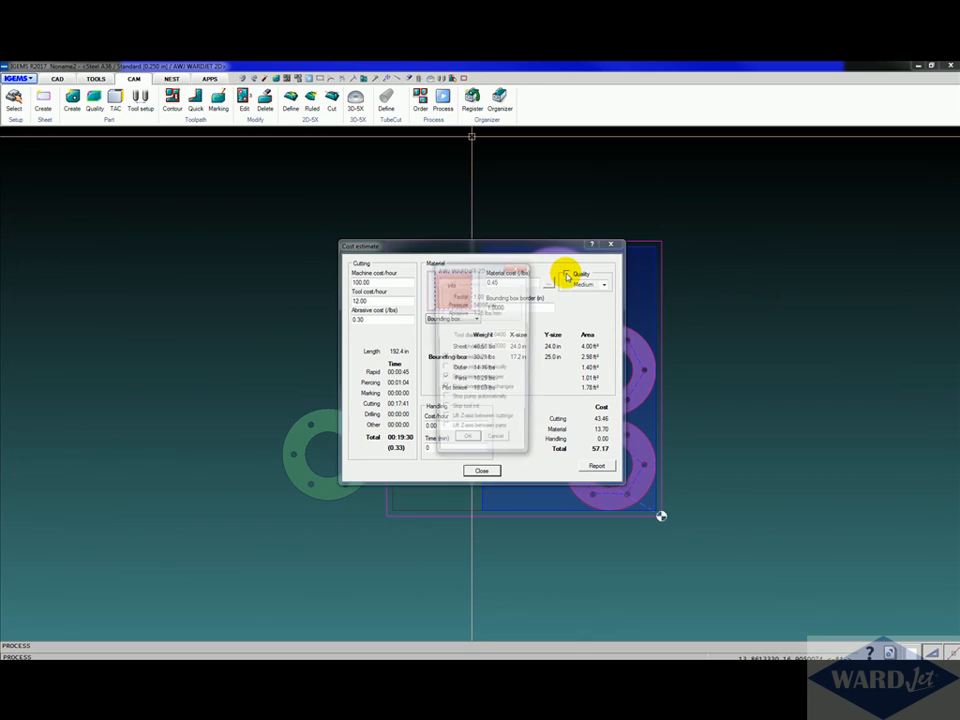
pyautogui.click(504, 444)
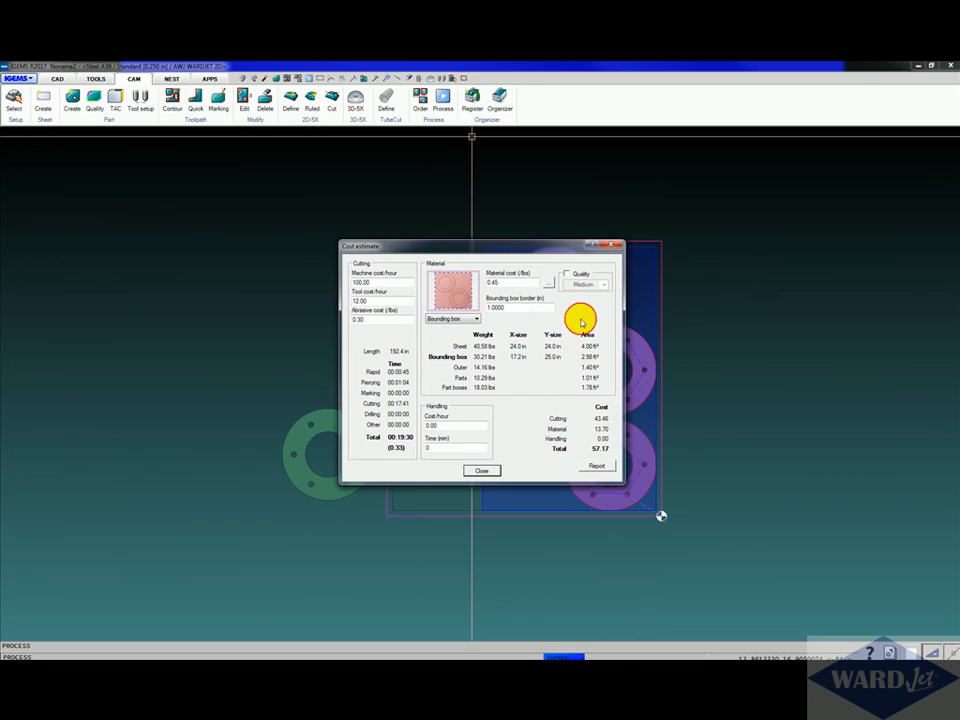
pyautogui.click(482, 471)
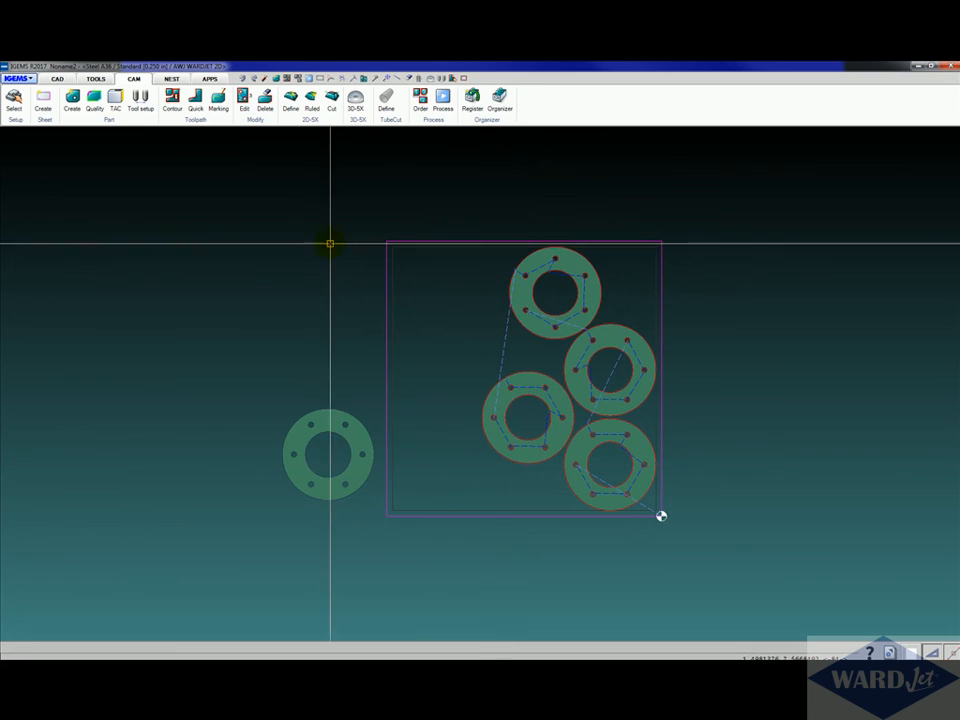
# - Display the cutting quality colours of the loose flange and the nested flanges
pyautogui.click(94, 100)
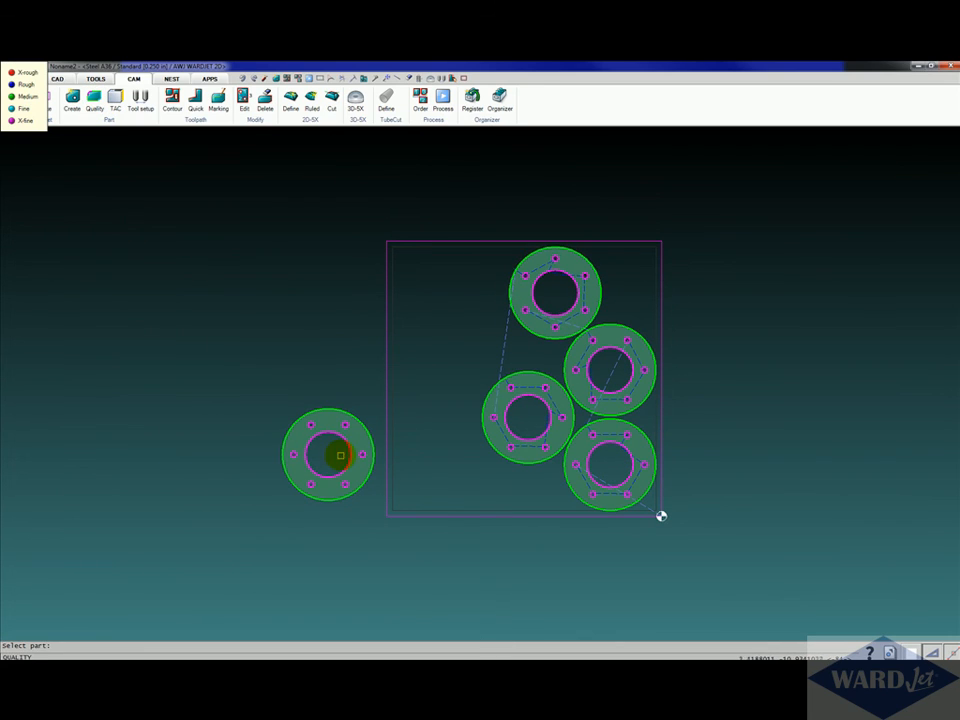